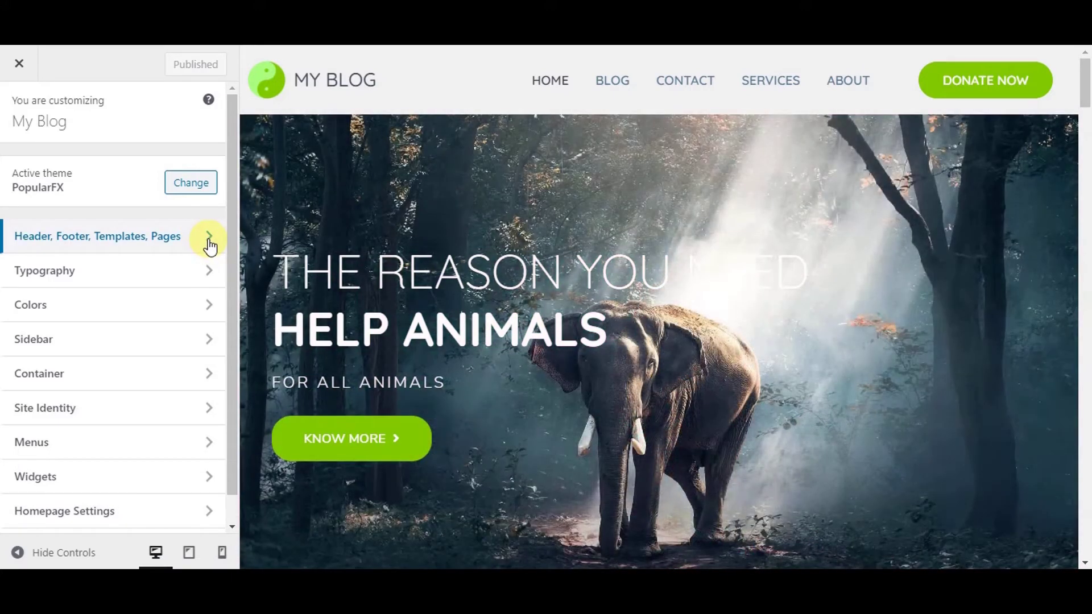
# Open the Home Header for editing in Pagelayer and select its site title block
pyautogui.click(210, 245)
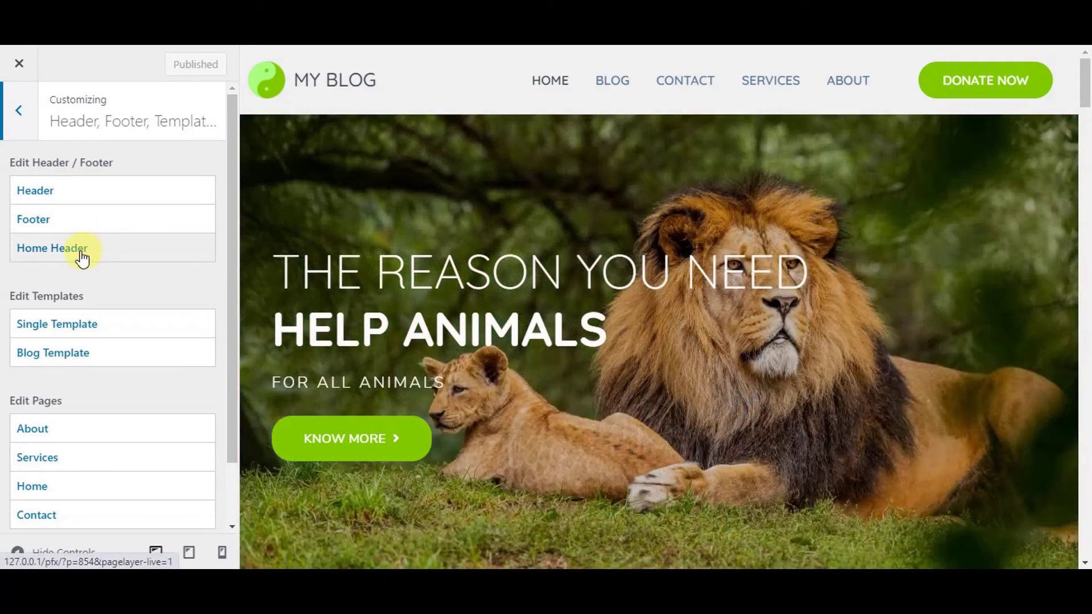
pyautogui.click(68, 250)
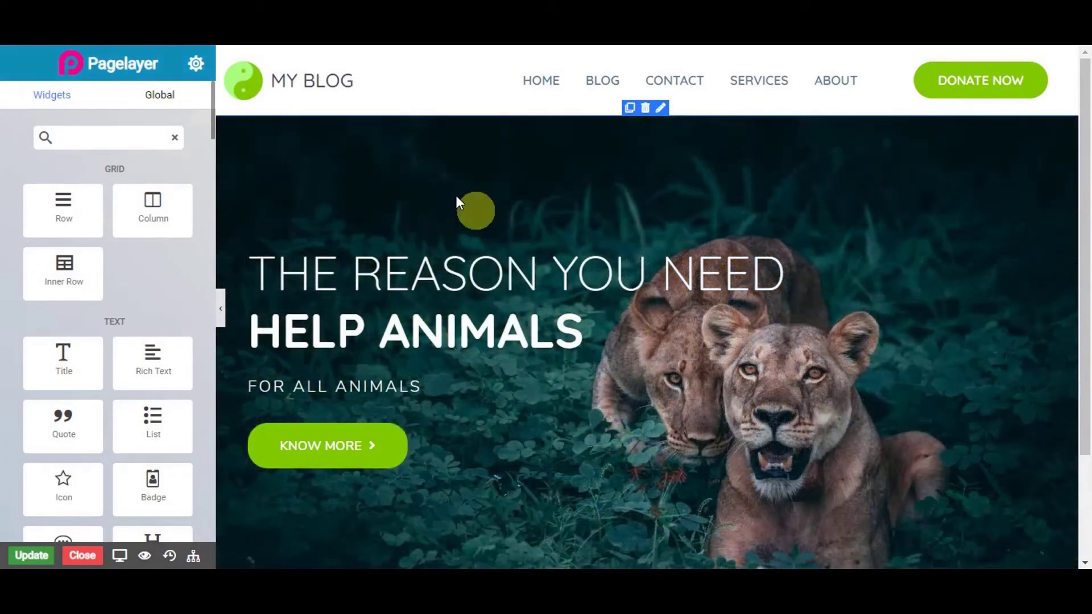
pyautogui.click(384, 87)
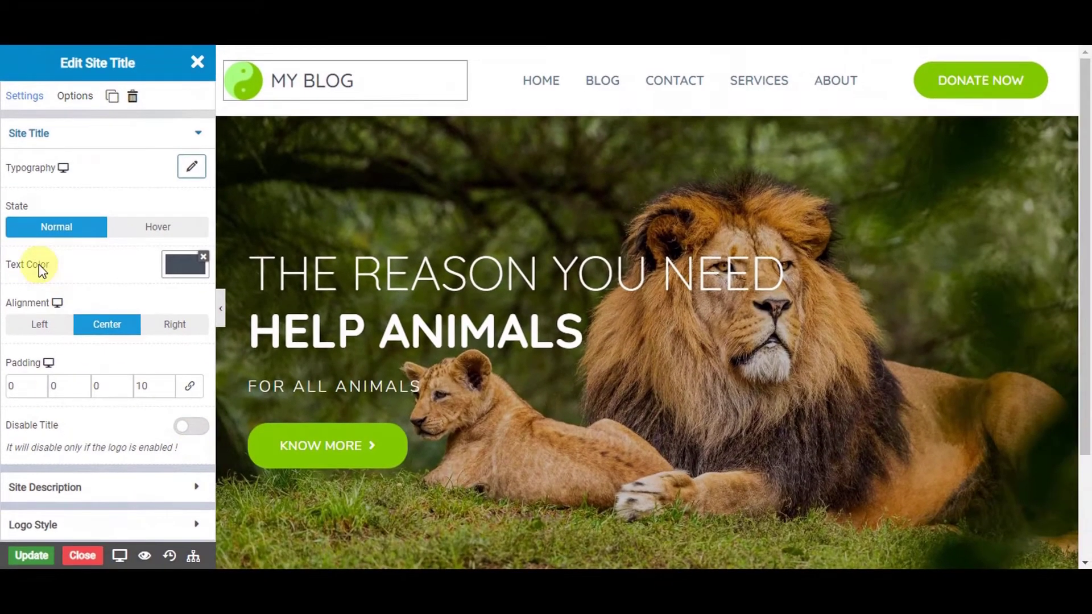
# Enable the site description under the site title and set its text color to #00ccff
pyautogui.click(190, 432)
pyautogui.click(188, 436)
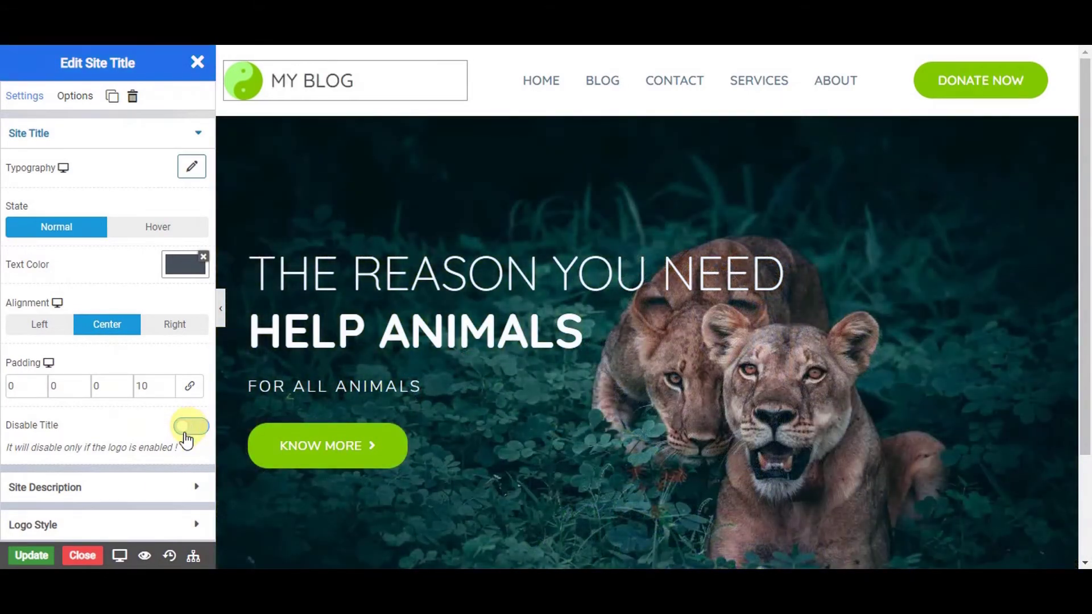
pyautogui.click(144, 488)
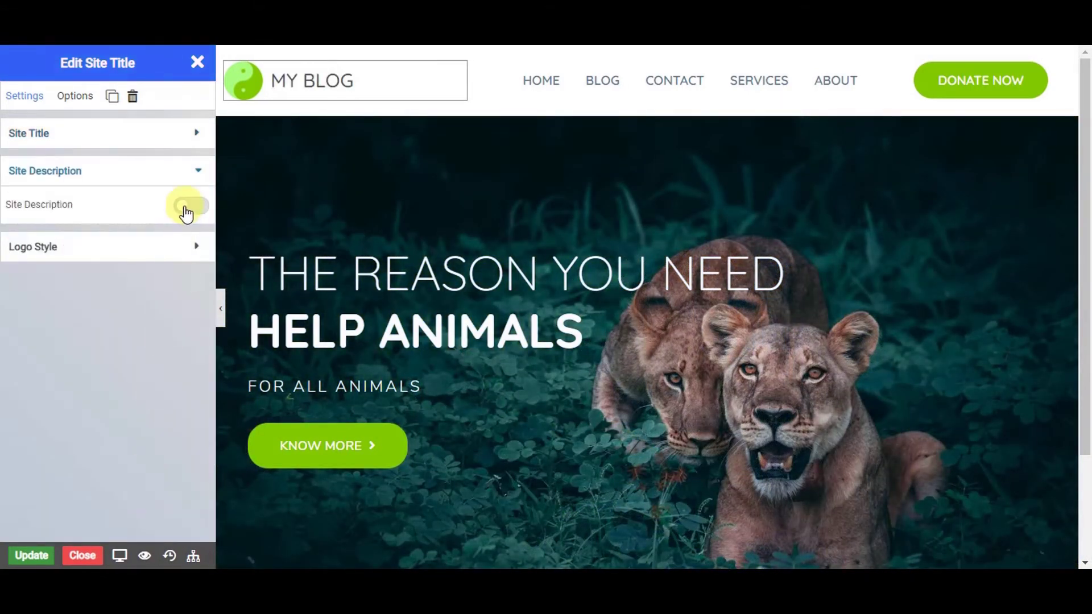
pyautogui.click(188, 207)
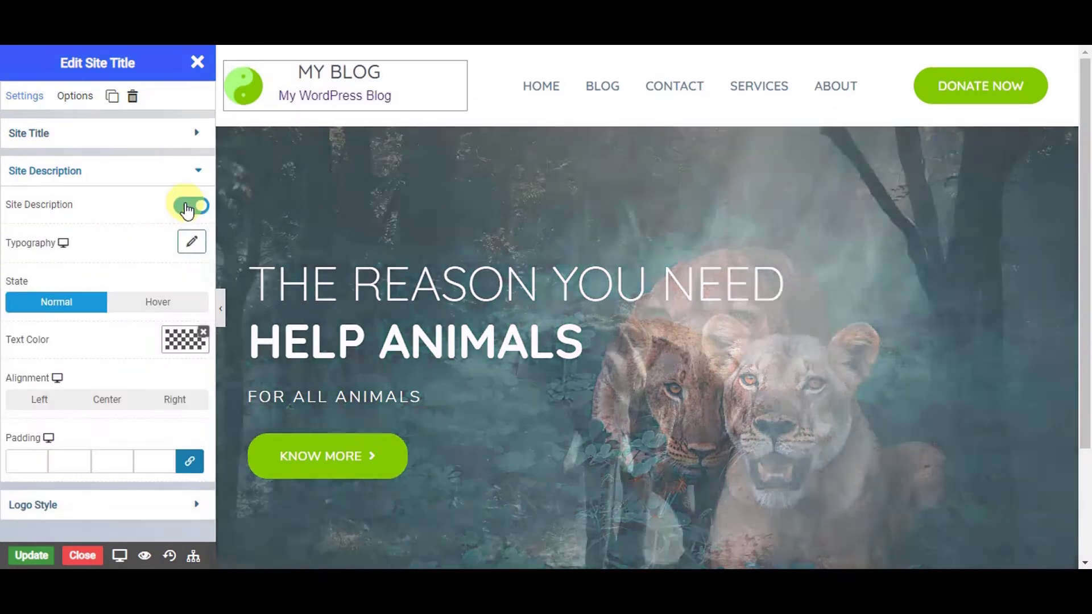
pyautogui.click(186, 346)
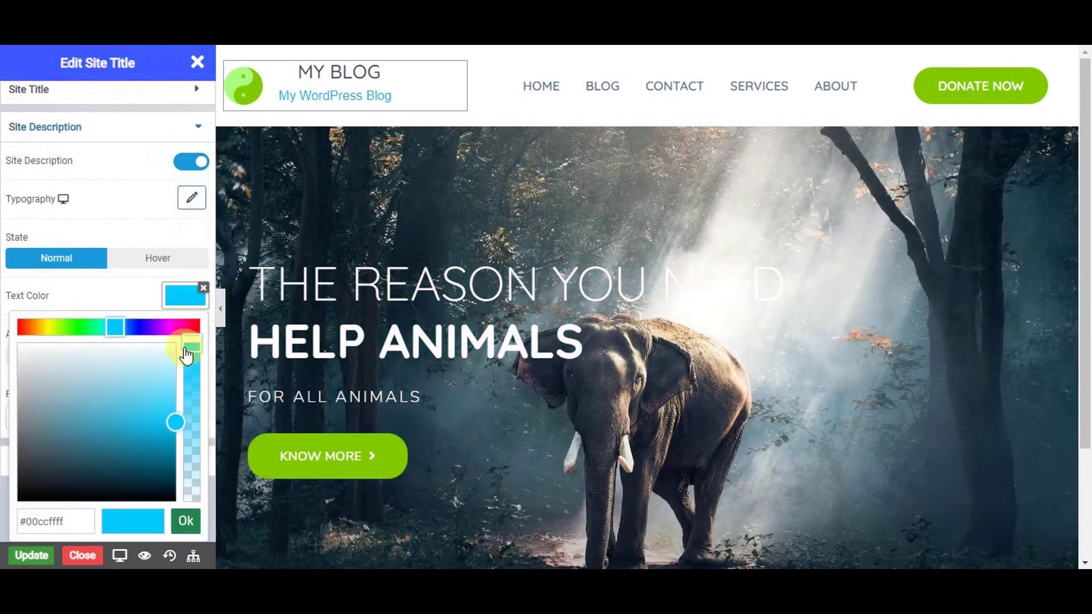
pyautogui.click(191, 522)
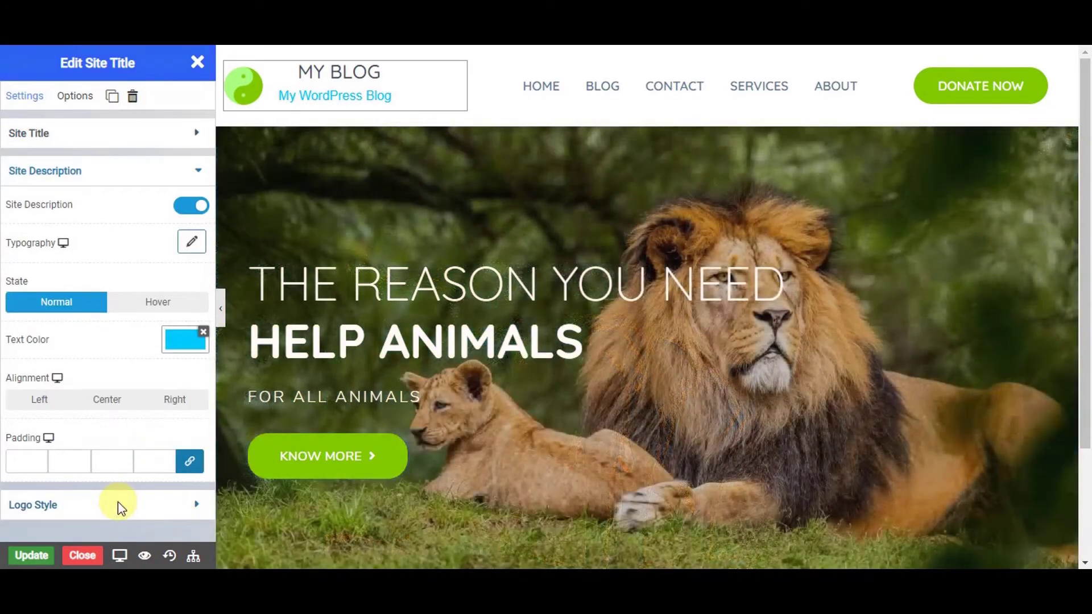
# Replace the custom logo image with blue-butterfly.png from the media library
pyautogui.click(119, 505)
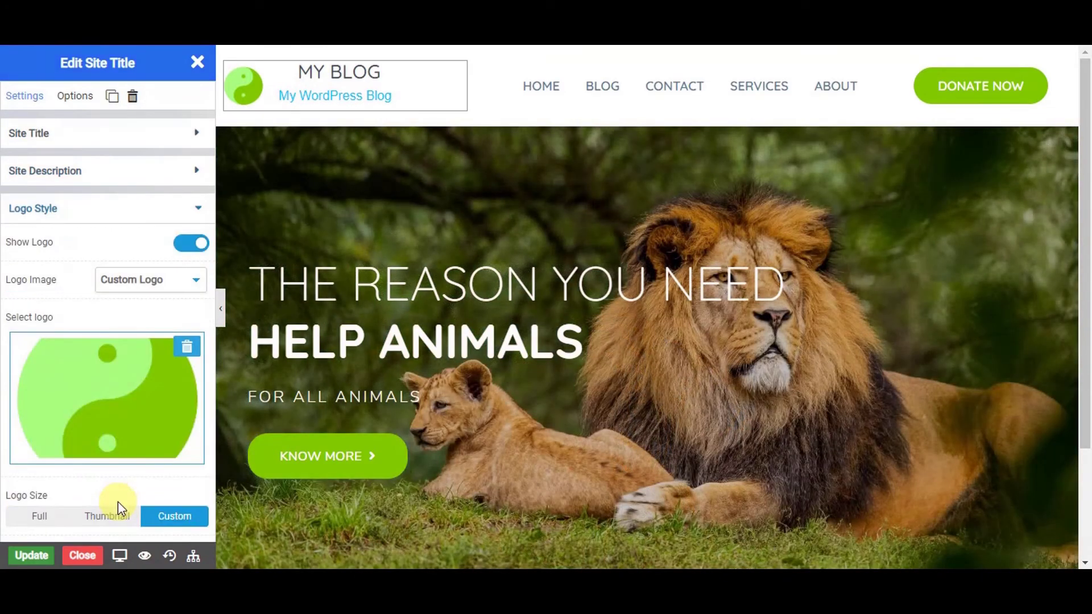
pyautogui.click(115, 431)
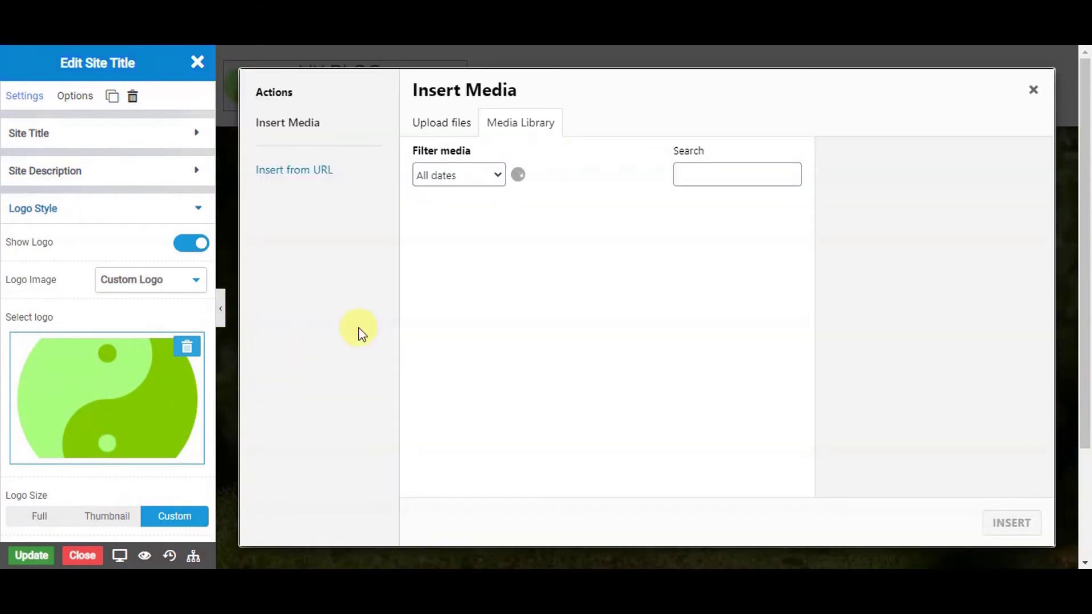
pyautogui.click(490, 284)
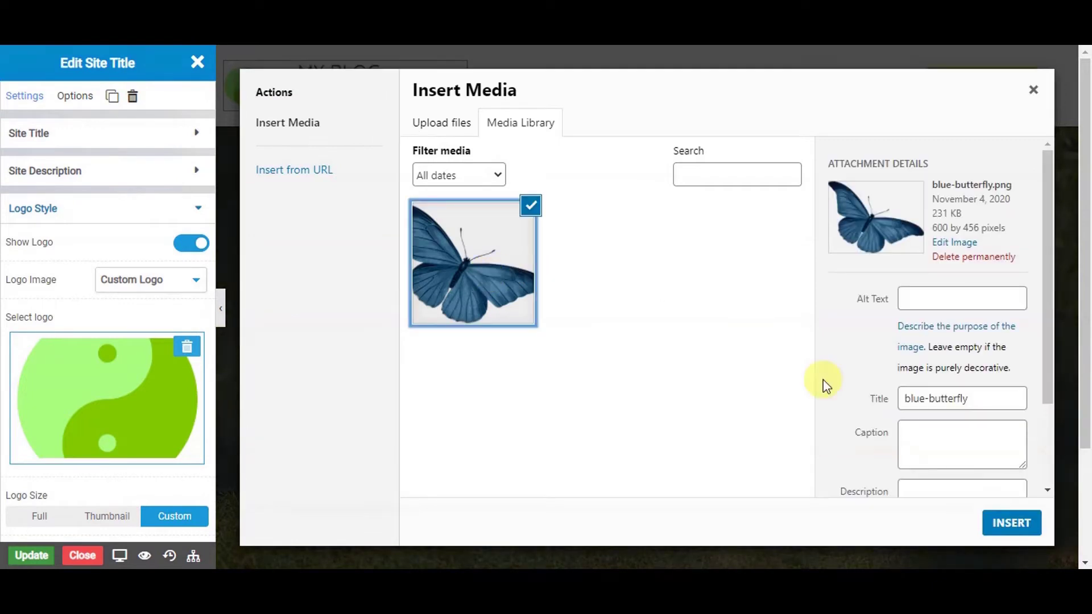
pyautogui.click(995, 524)
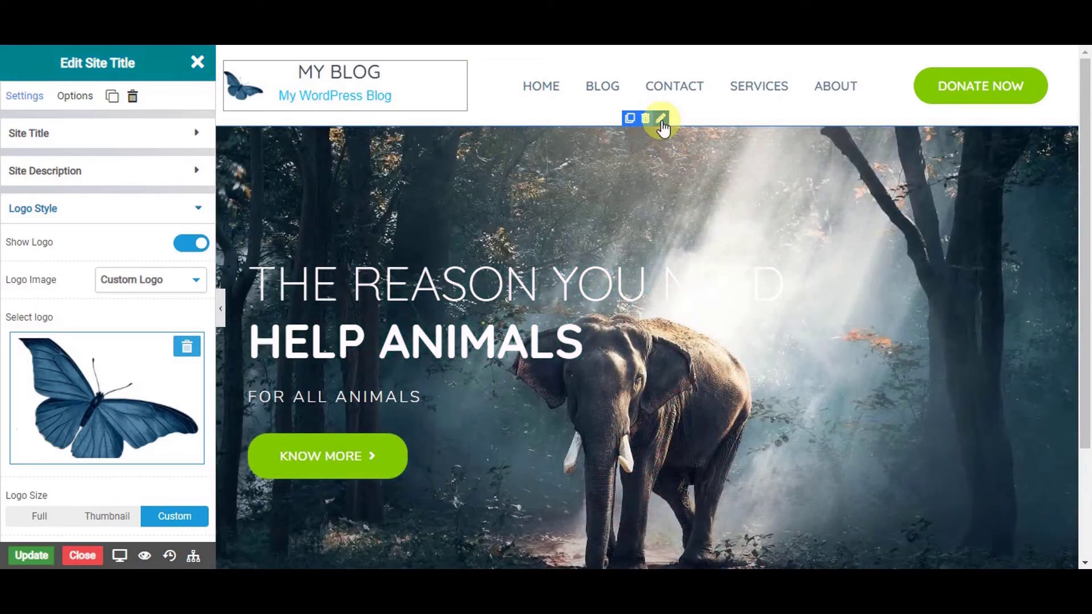
# Remove the image slider from the hero row by setting its background type to None
pyautogui.click(661, 120)
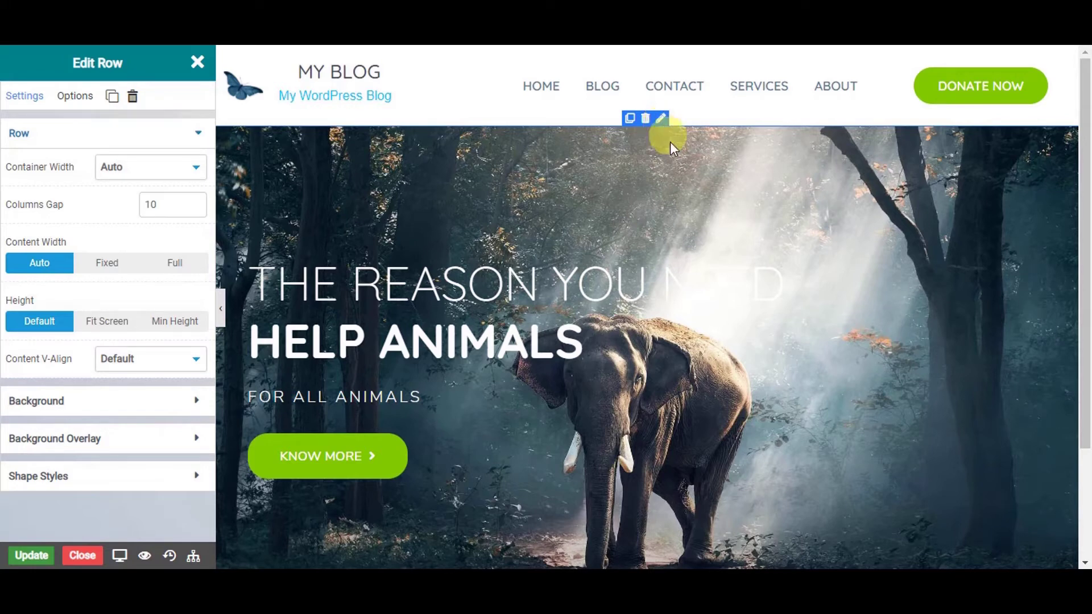
pyautogui.click(119, 408)
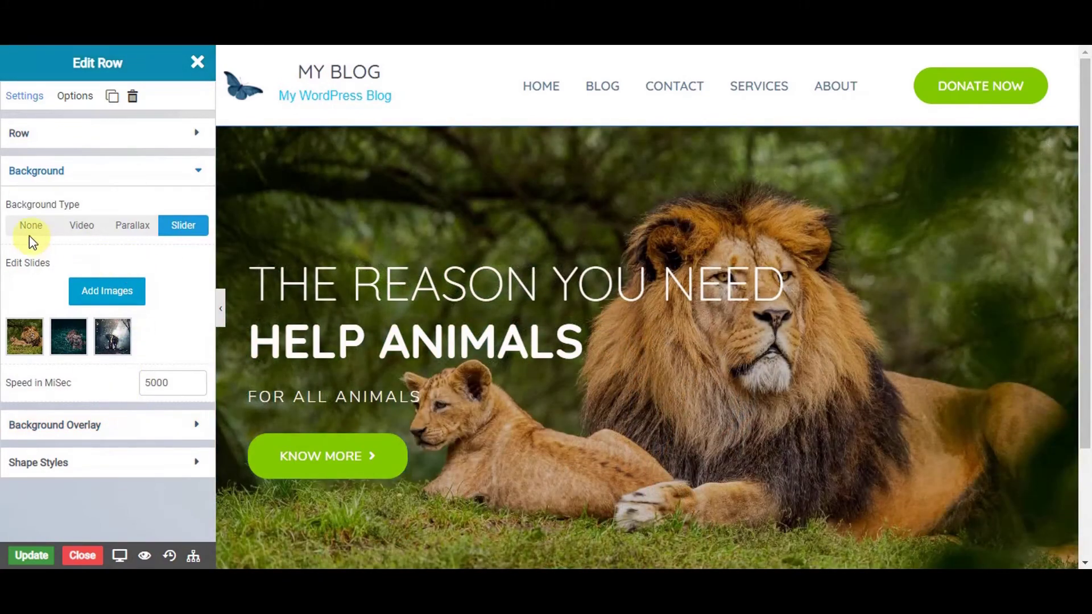
pyautogui.click(30, 225)
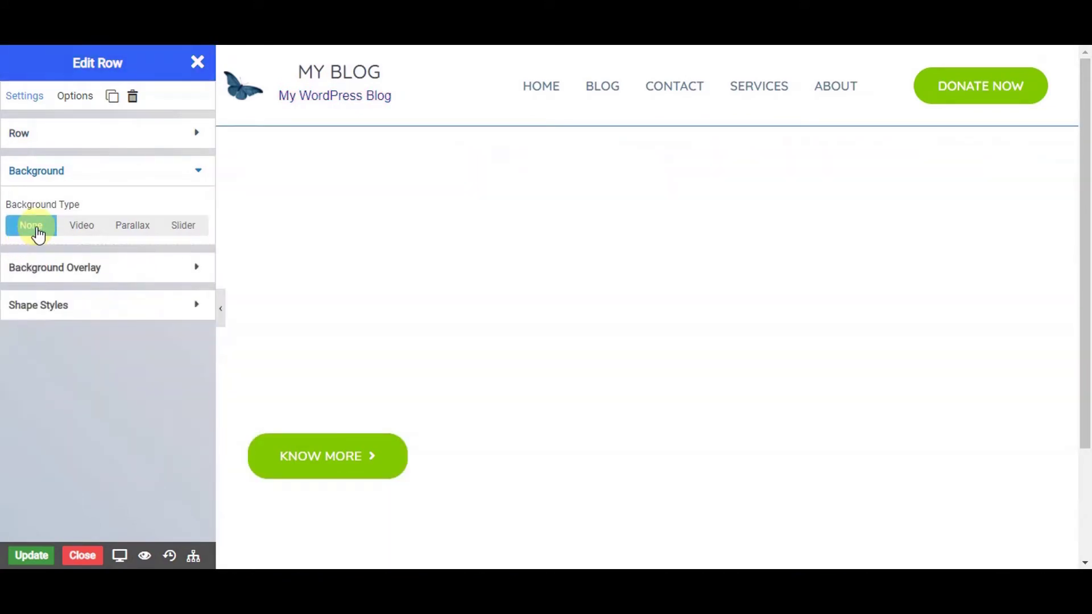
# Give the hero row an image background using squirrel.jpg from the media library
pyautogui.click(74, 97)
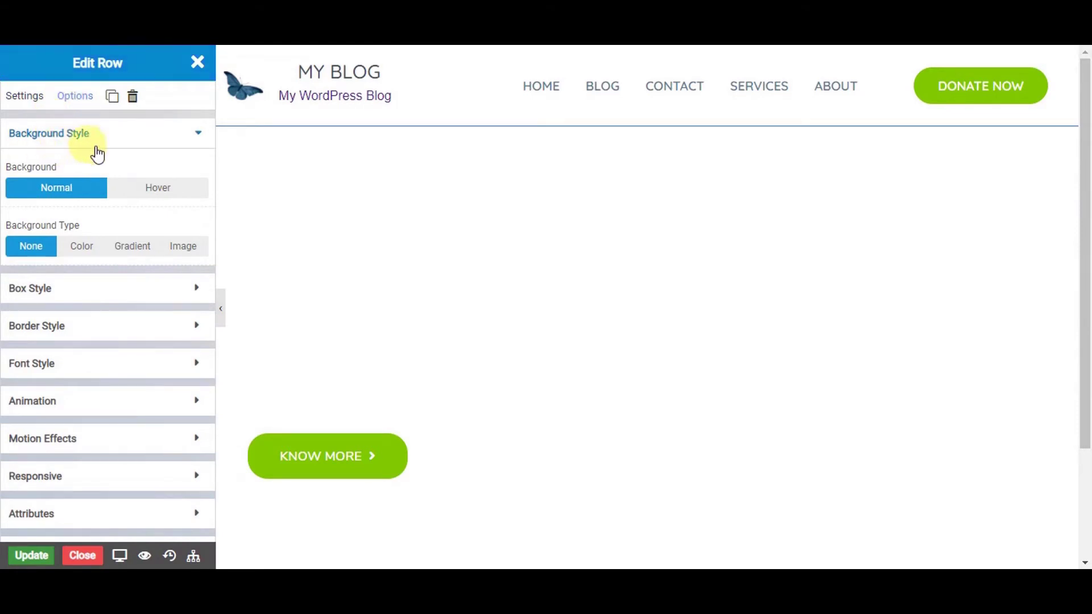
pyautogui.click(181, 247)
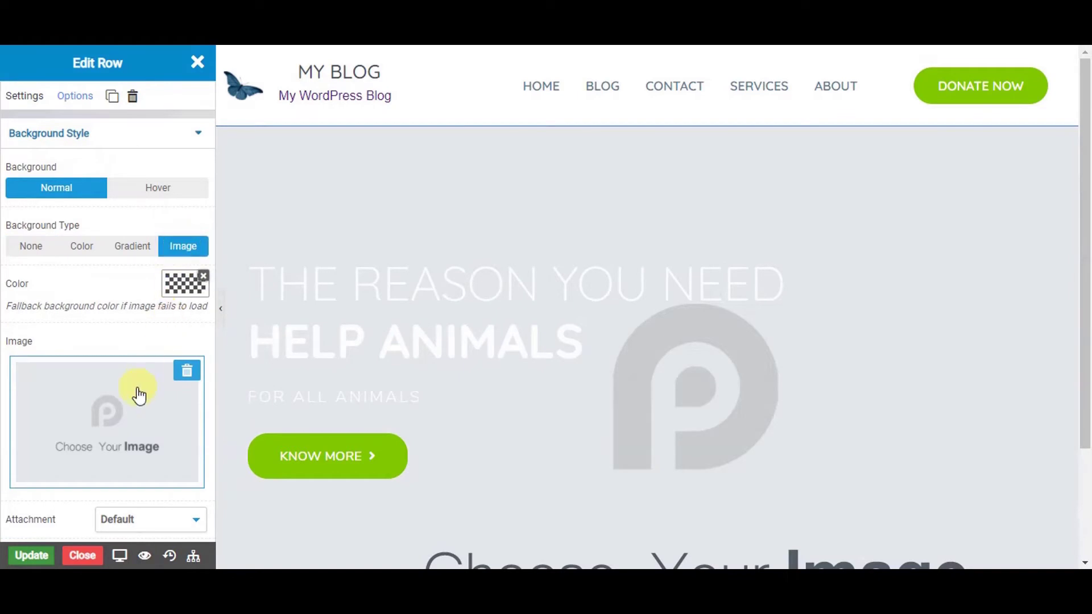
pyautogui.click(139, 395)
pyautogui.click(486, 262)
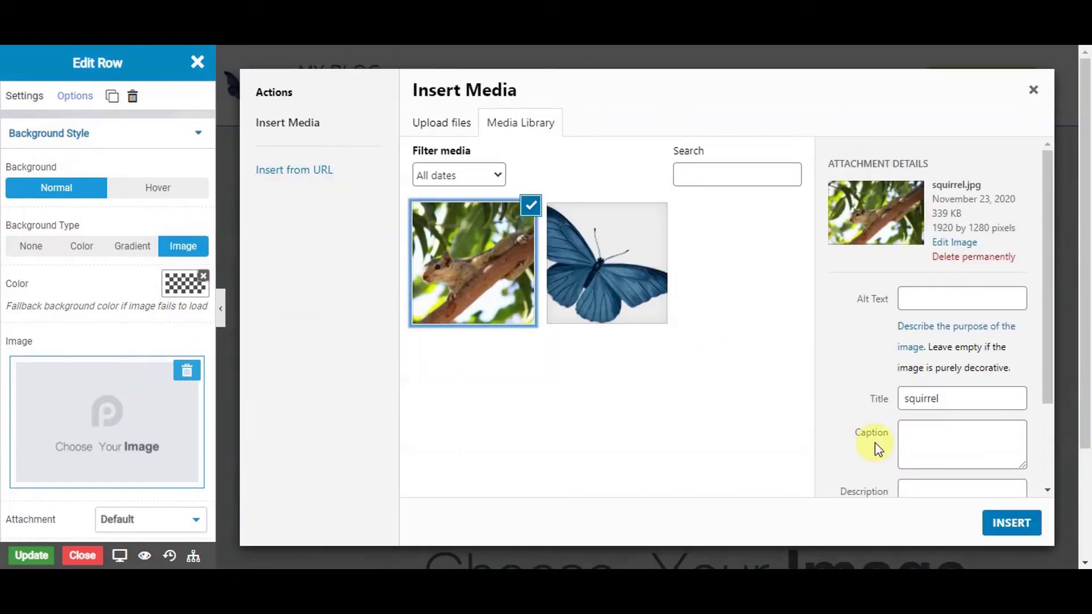
pyautogui.click(1030, 522)
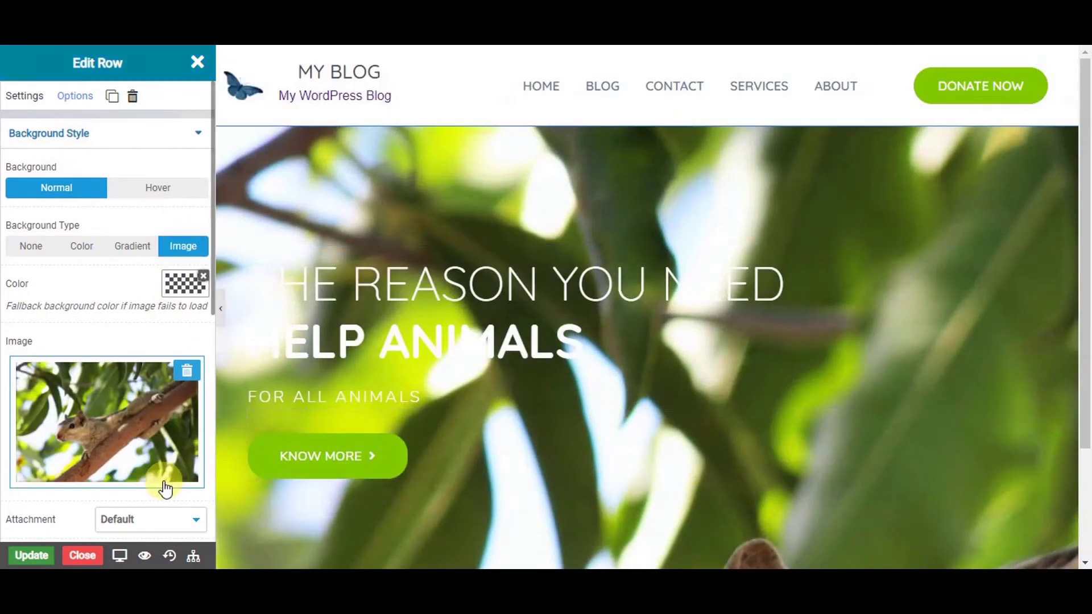
# Set the row background image's attachment to Fixed and both its X and Y positions to Center
pyautogui.scroll(-4, 165, 488)
pyautogui.click(149, 310)
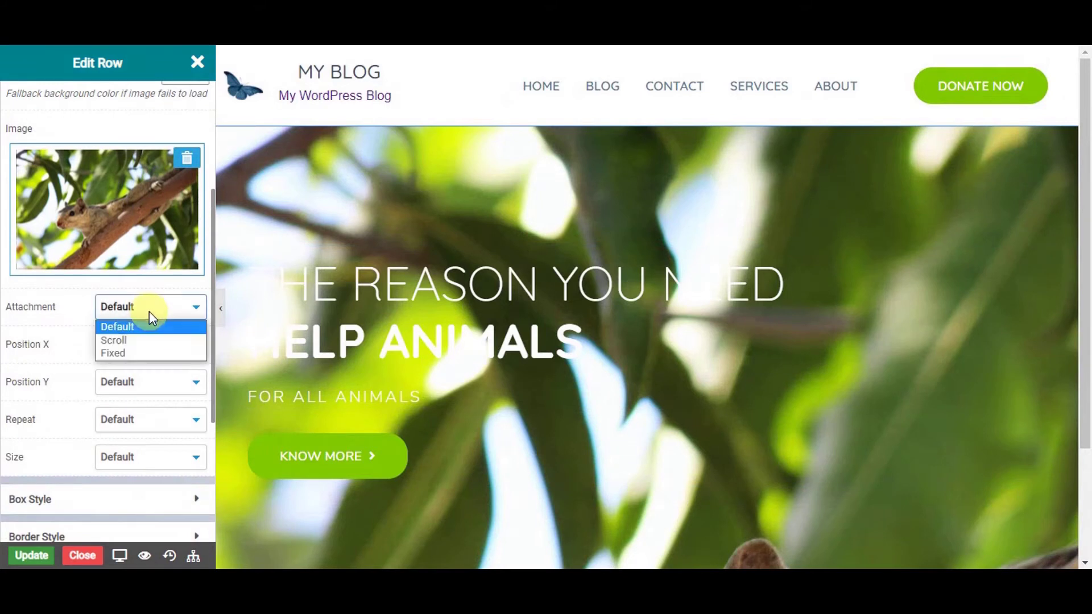
pyautogui.click(144, 354)
pyautogui.click(143, 346)
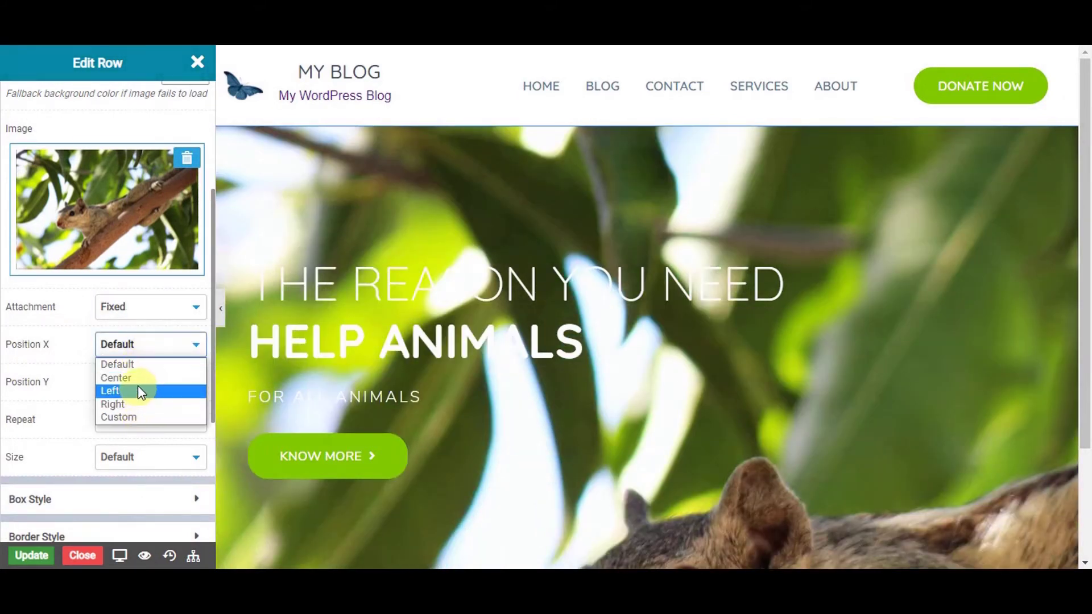
pyautogui.click(138, 377)
pyautogui.click(139, 376)
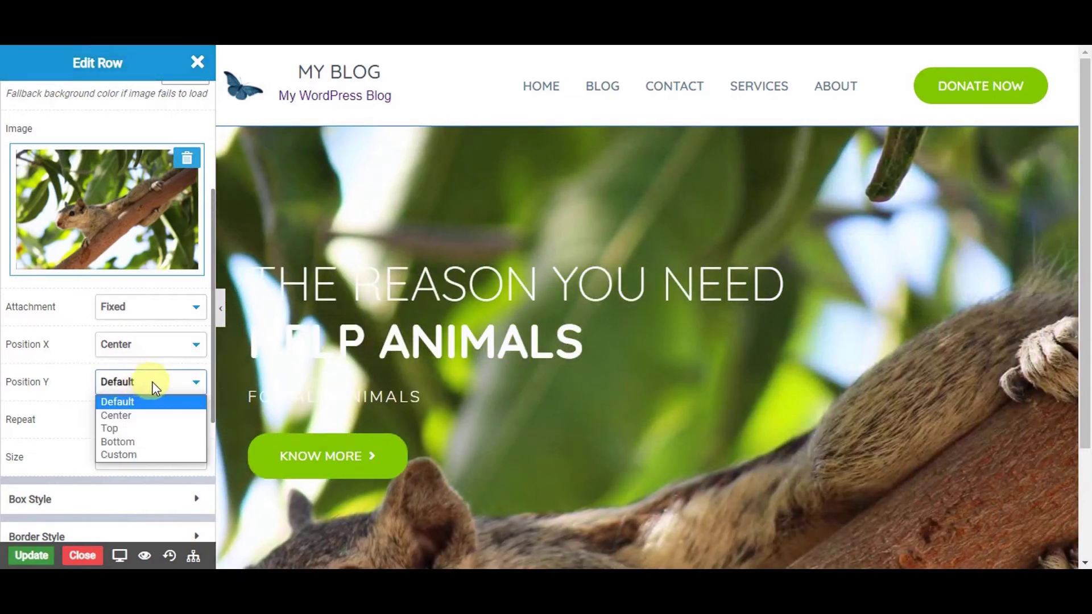
pyautogui.click(149, 416)
# Set the row background image's repeat to No-repeat and its size to Cover
pyautogui.click(146, 419)
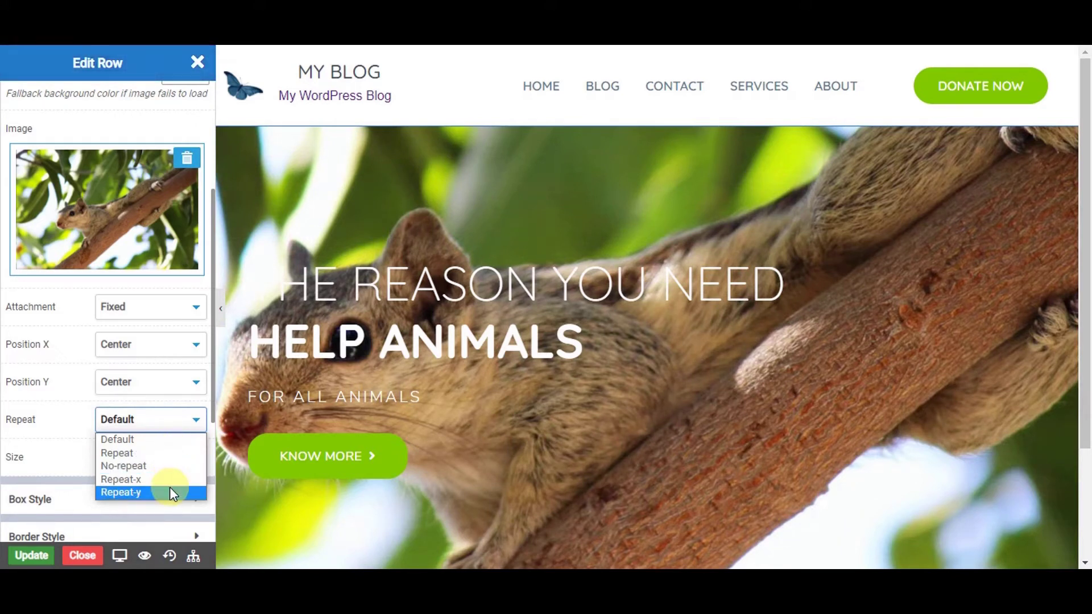
pyautogui.click(162, 467)
pyautogui.click(174, 462)
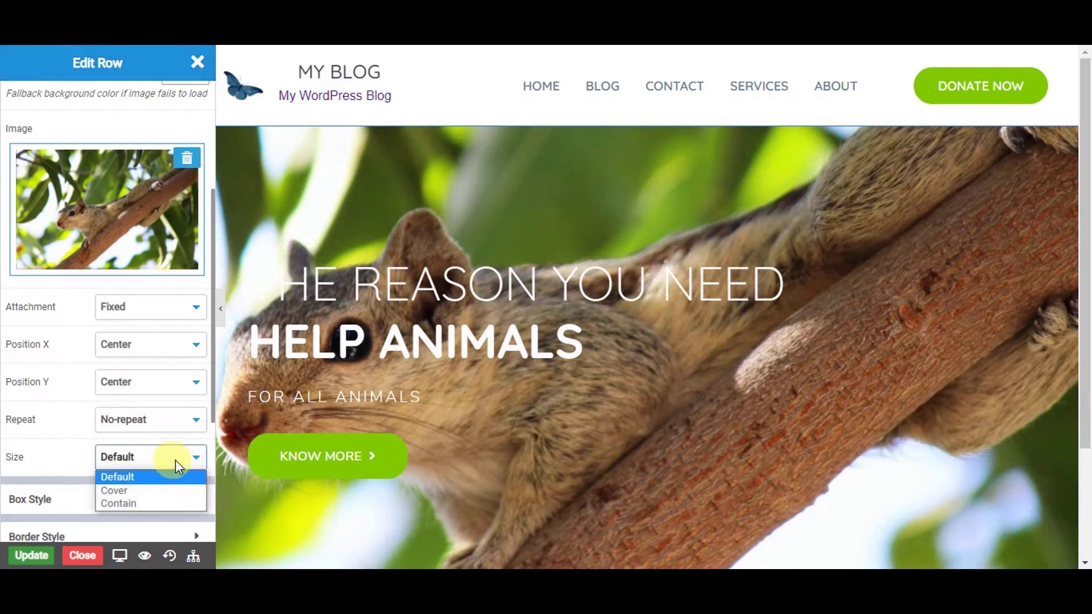
pyautogui.click(169, 492)
# Add a background overlay of type Color to the hero row in its normal state
pyautogui.scroll(4, 138, 354)
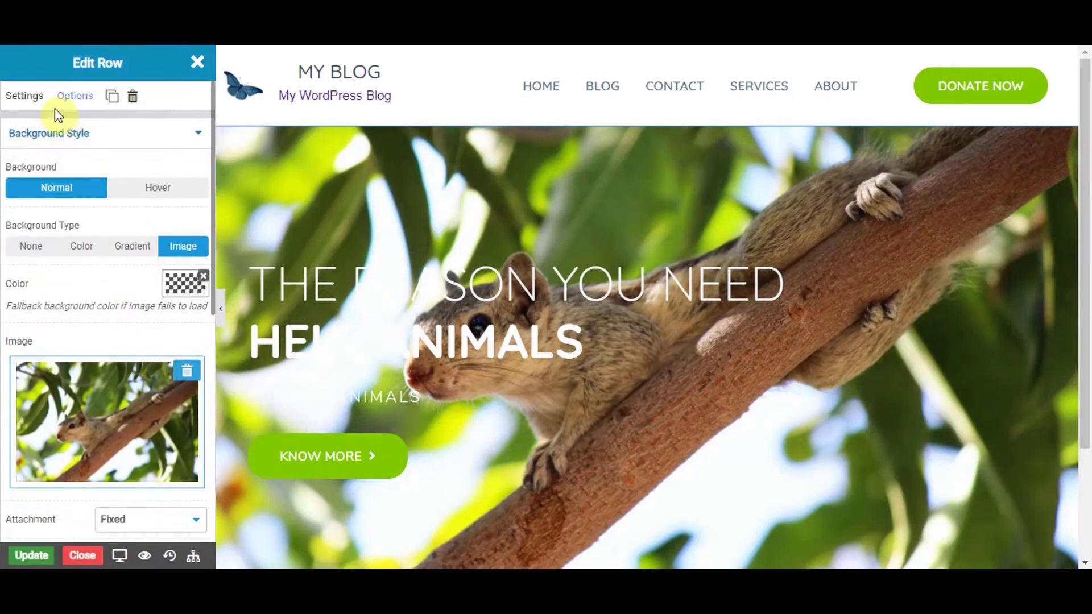
pyautogui.click(29, 97)
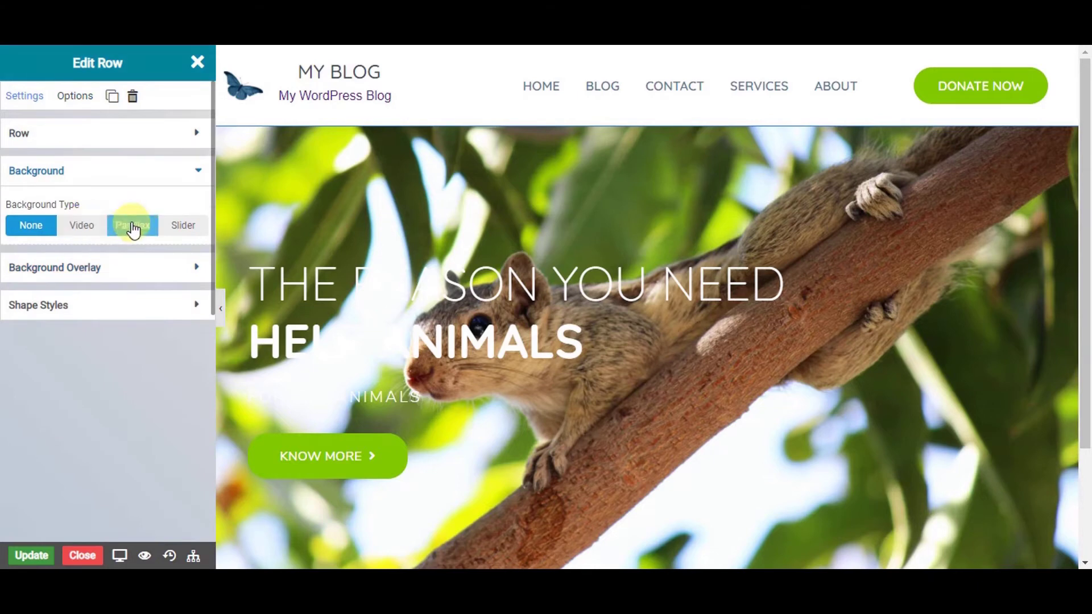
pyautogui.click(122, 272)
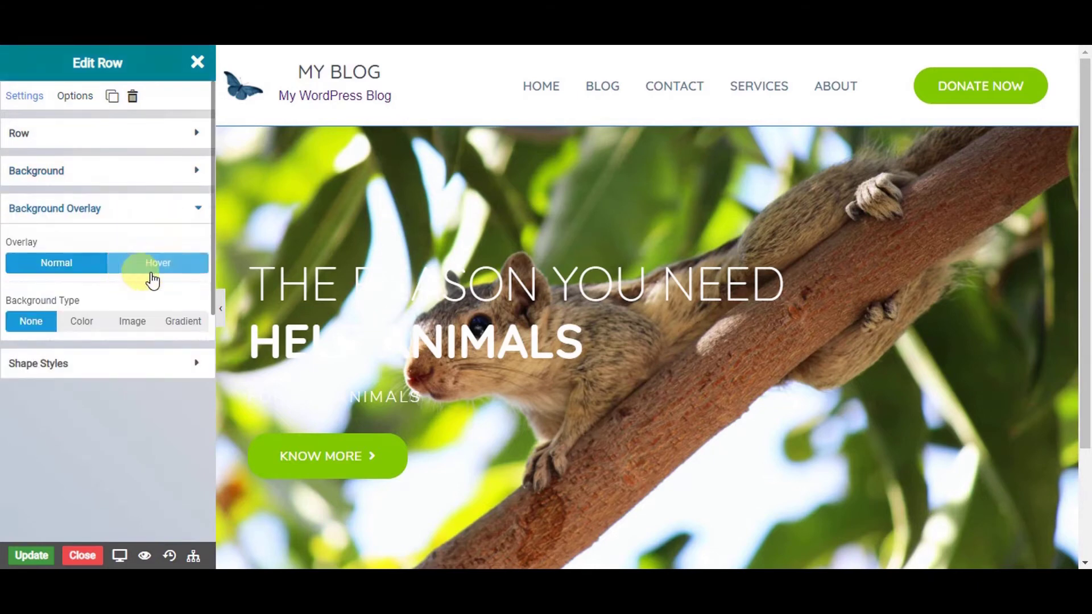
pyautogui.click(84, 323)
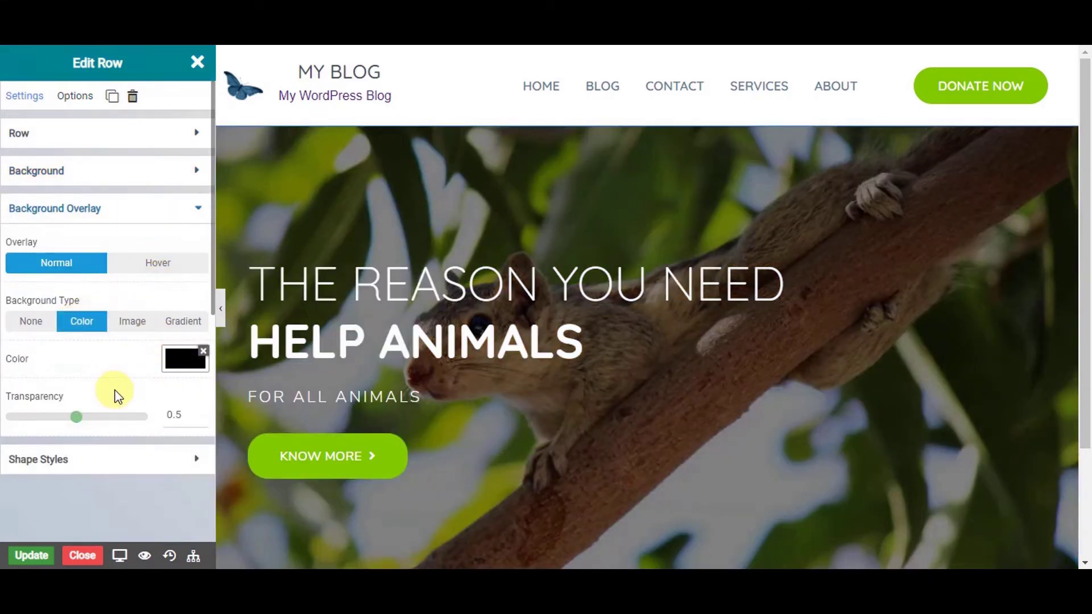
# Try adding an "s" after NEED in the hero title, and remove it again in the title's source text
pyautogui.click(793, 278)
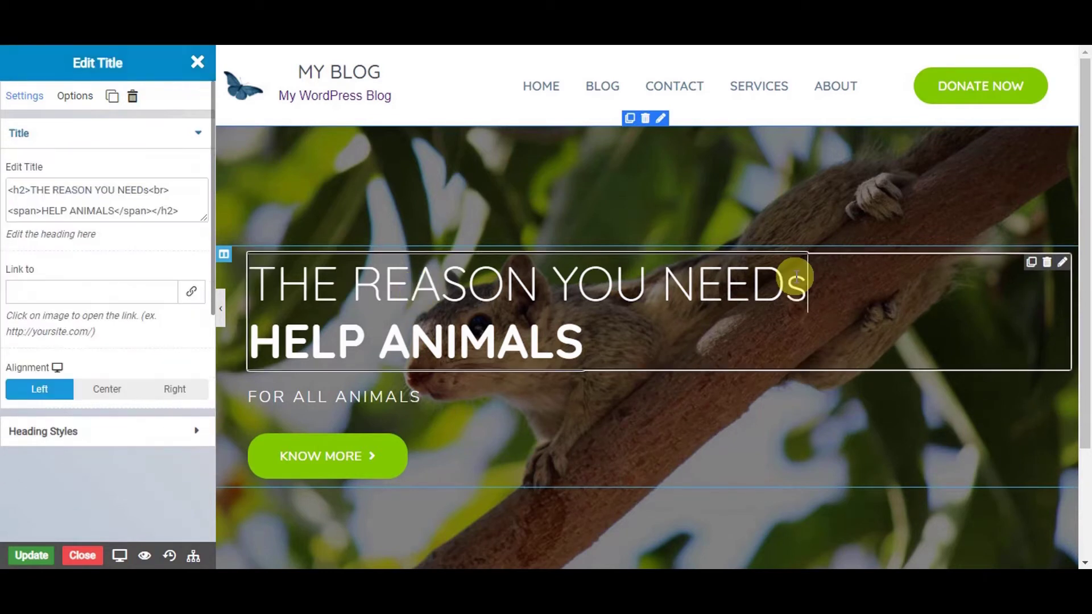
pyautogui.click(144, 188)
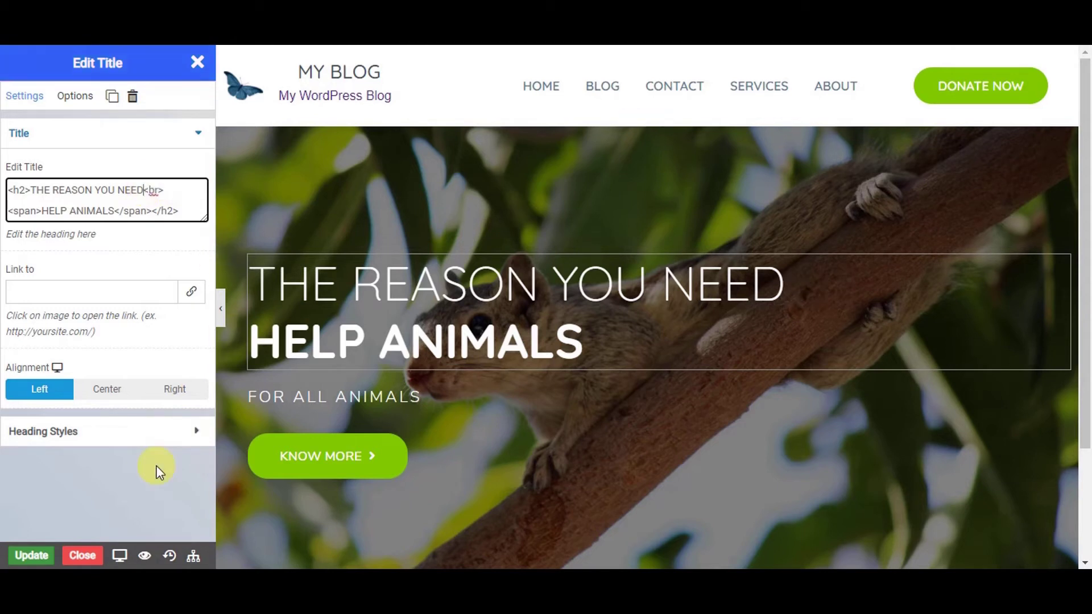
# Show the device view choices, save the Home Header changes and preview the result
pyautogui.click(120, 558)
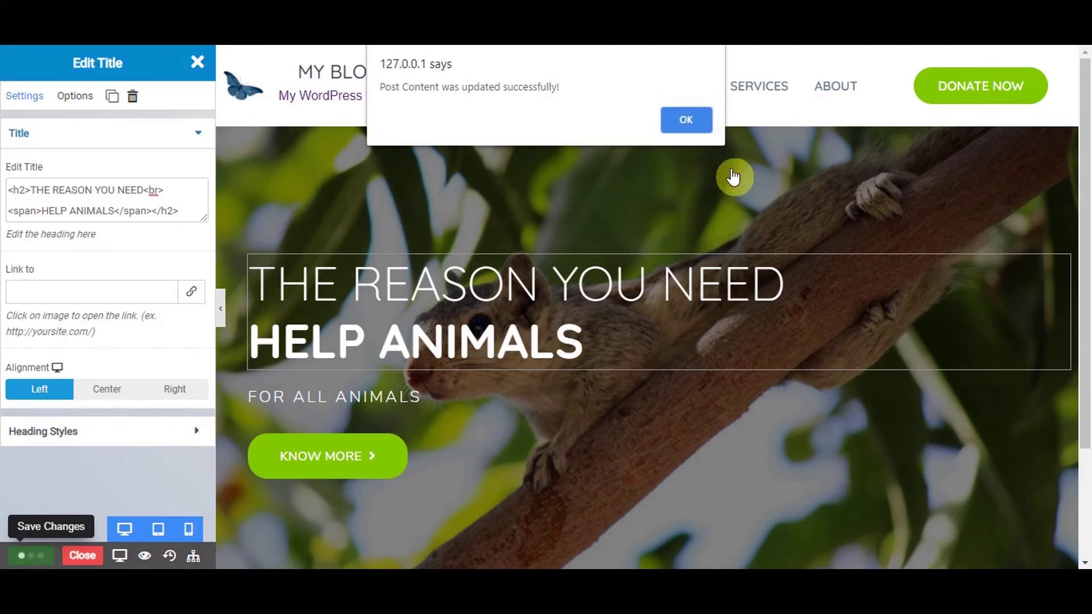
pyautogui.click(701, 122)
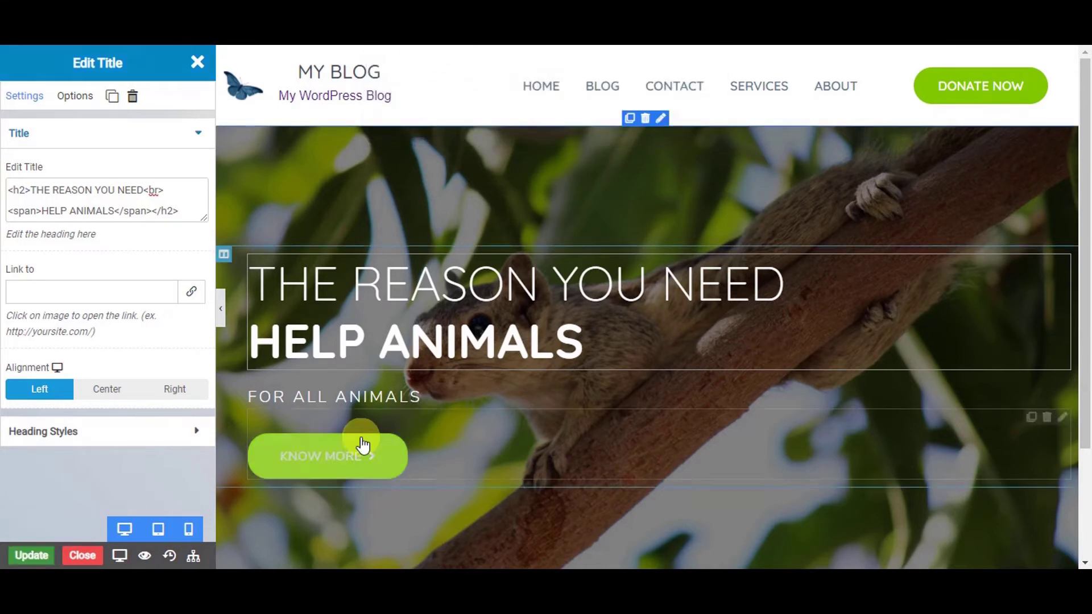
pyautogui.click(146, 557)
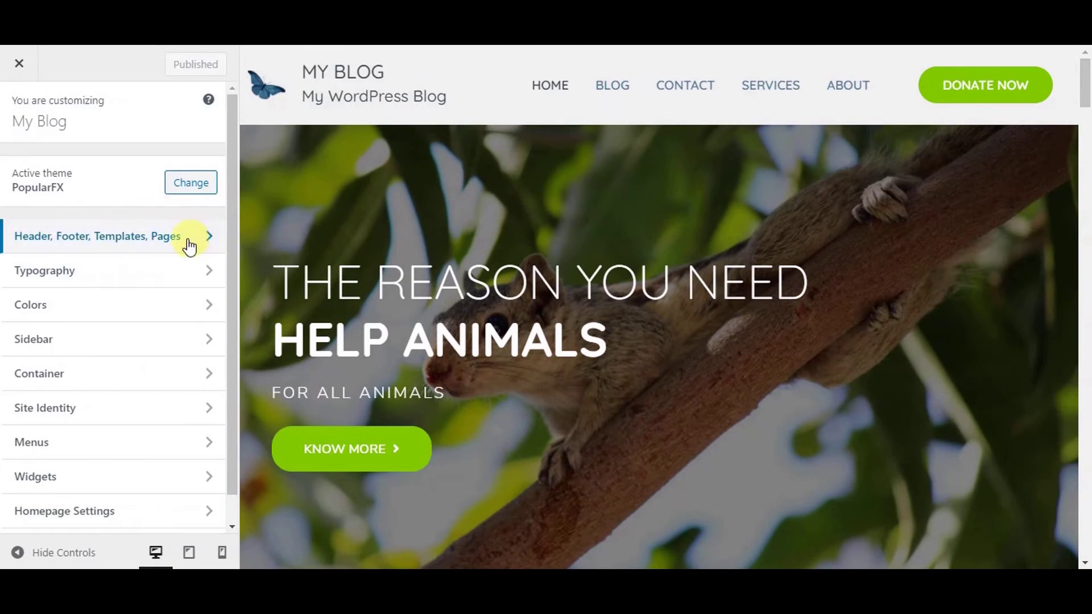
# Open the Home page from the customizer's list of editable pages in the Pagelayer editor
pyautogui.click(202, 246)
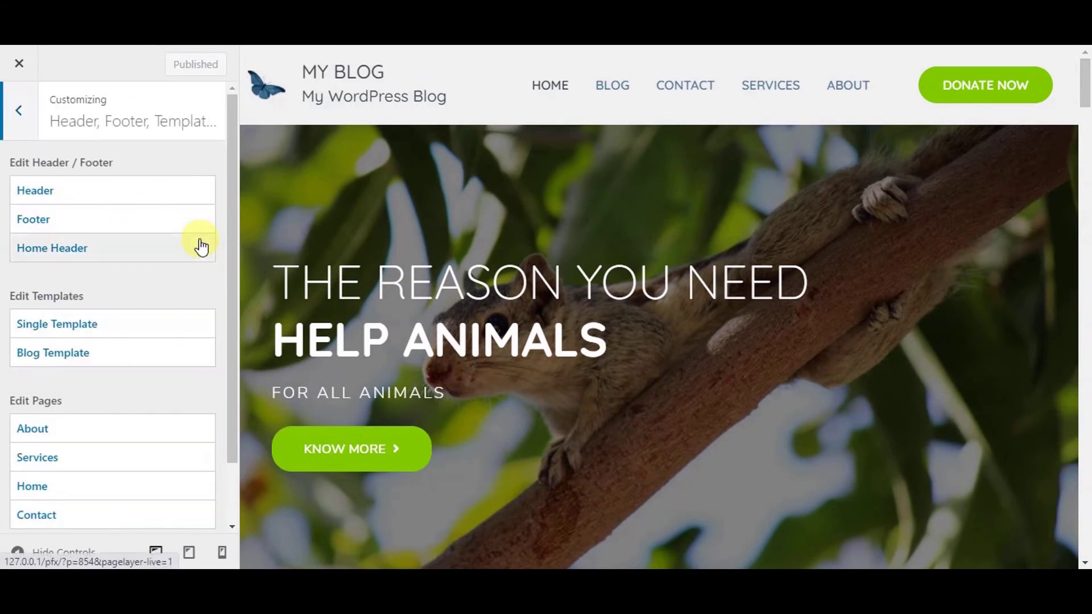
pyautogui.scroll(-2, 139, 414)
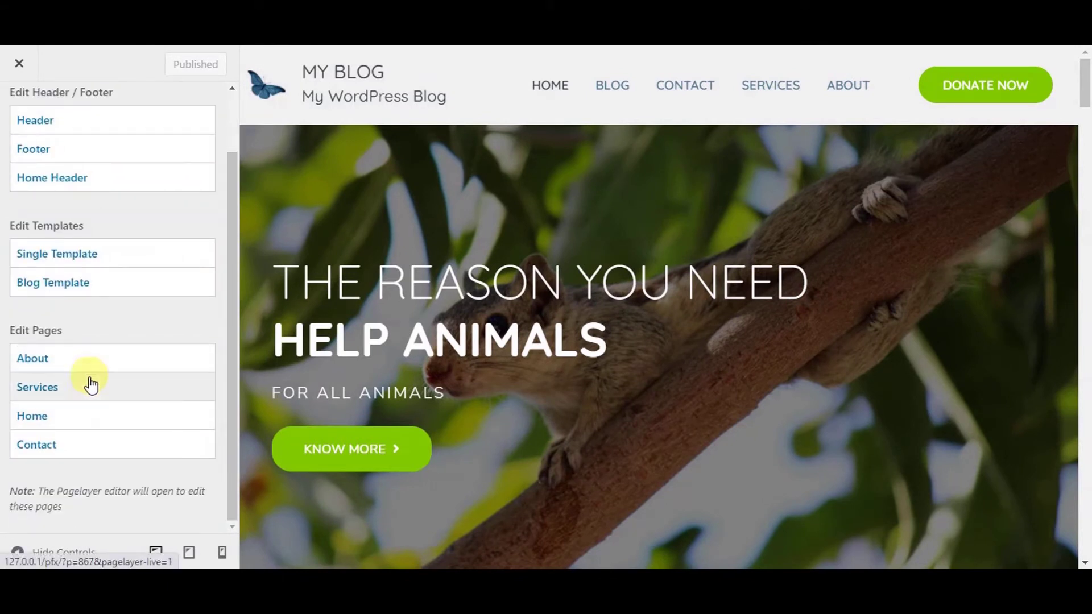
pyautogui.click(76, 426)
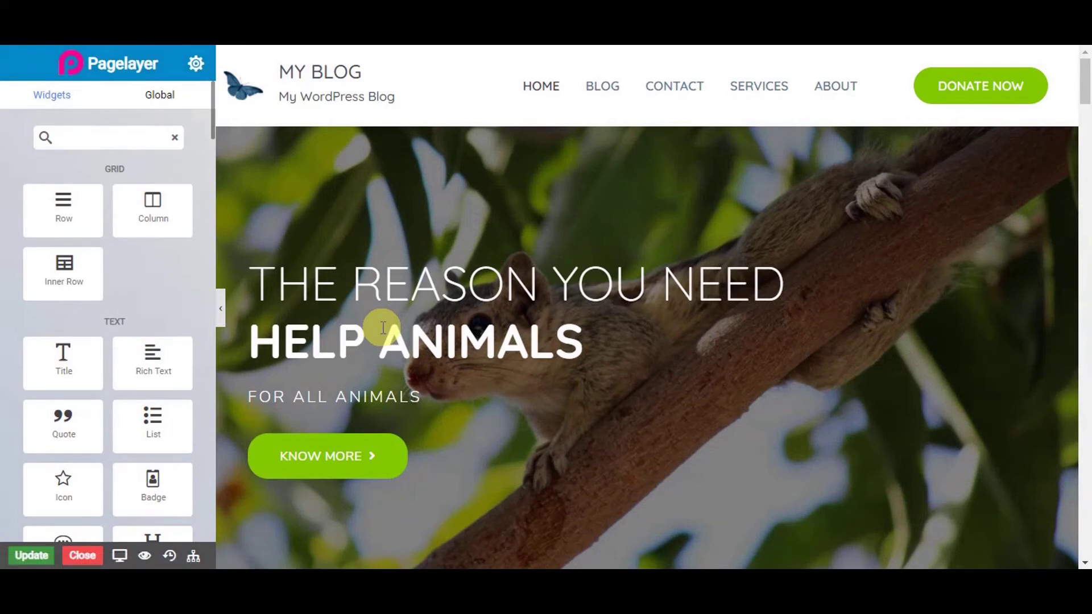
# Examine the About Us paragraph's rich text settings and its HTML source, and return to the formatted text
pyautogui.scroll(-10, 383, 328)
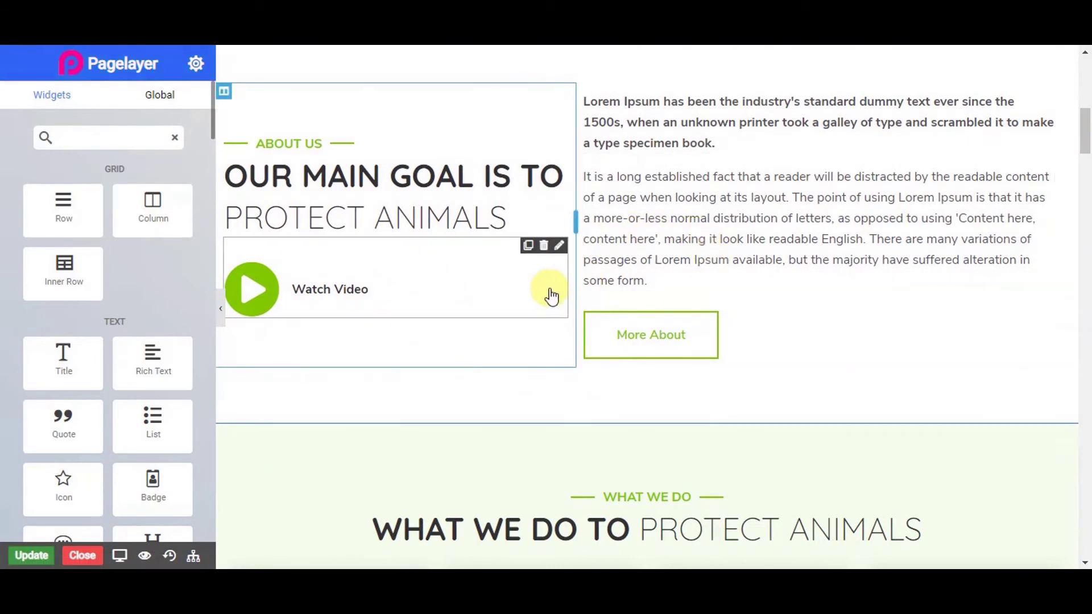
pyautogui.click(682, 221)
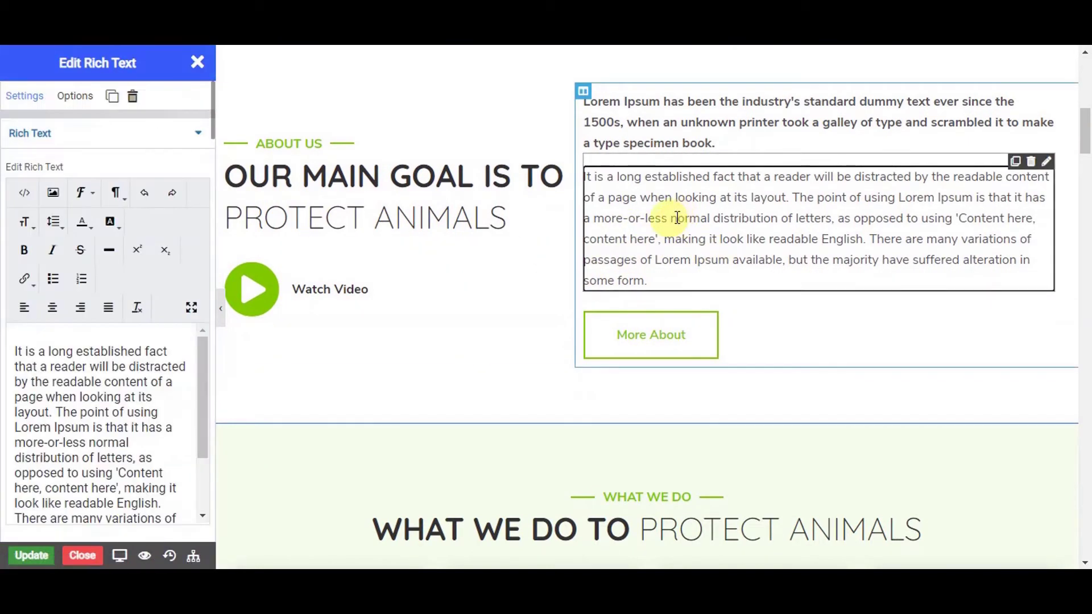
pyautogui.click(116, 458)
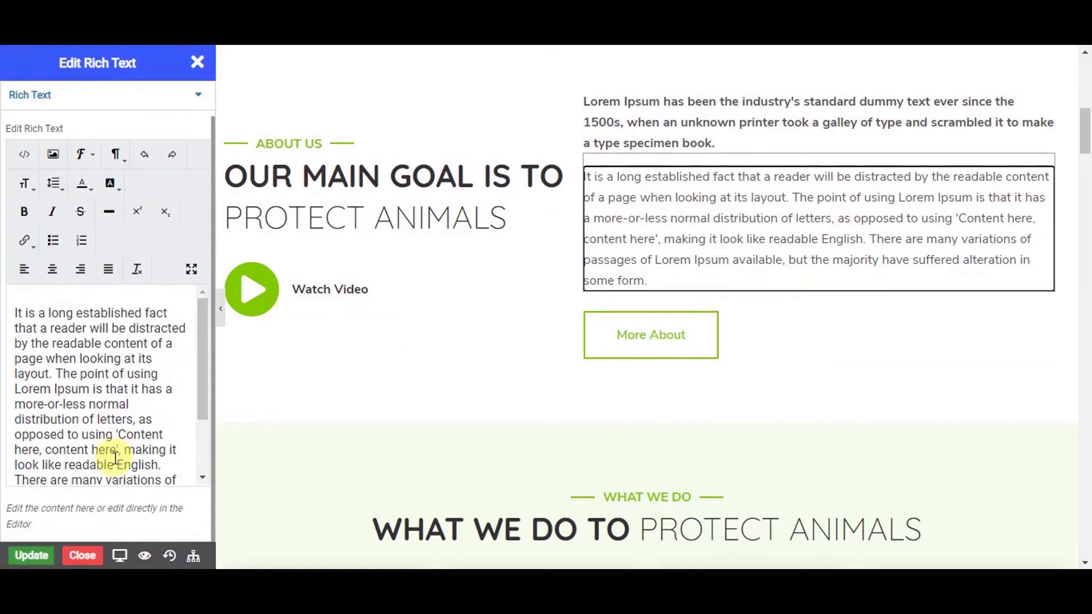
pyautogui.click(25, 154)
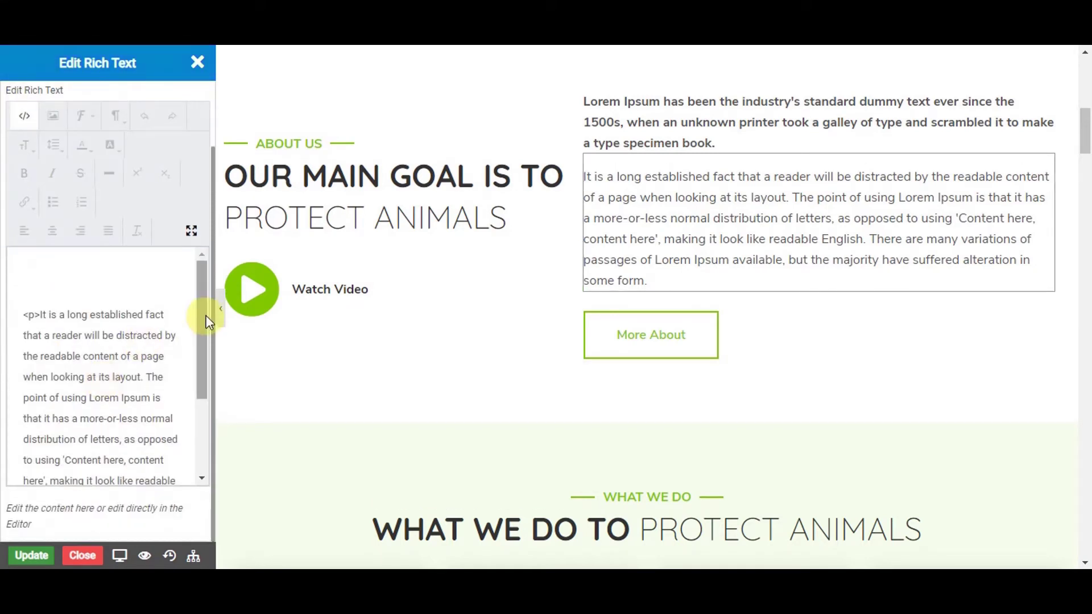
pyautogui.moveTo(201, 315); pyautogui.dragTo(203, 390)
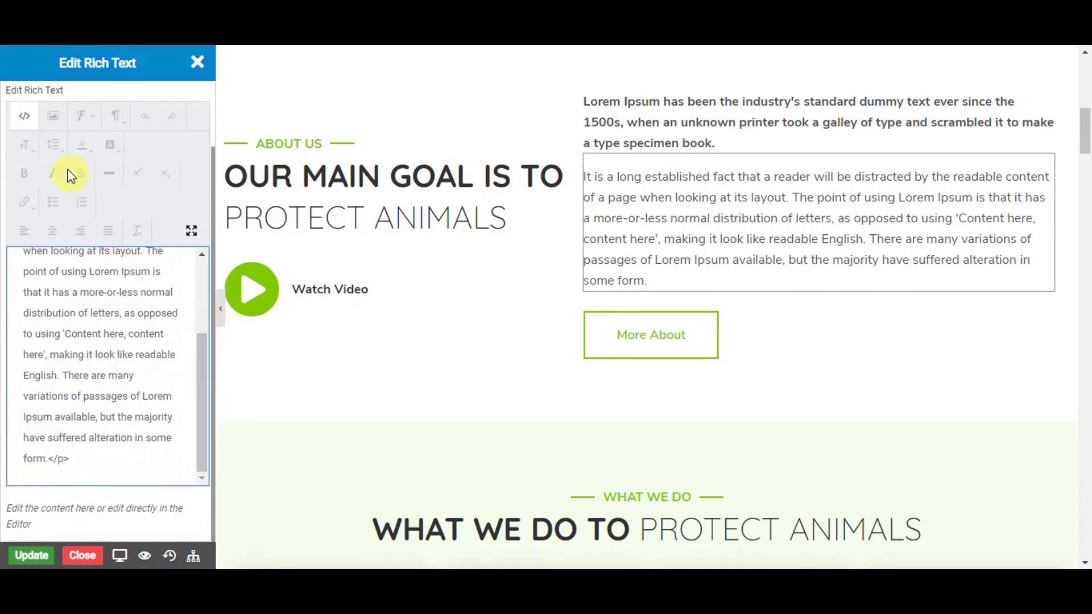
pyautogui.click(26, 117)
# Review the "Raising money to help" image box's media choices, heading settings and link suggestions without changing them
pyautogui.scroll(-6, 455, 382)
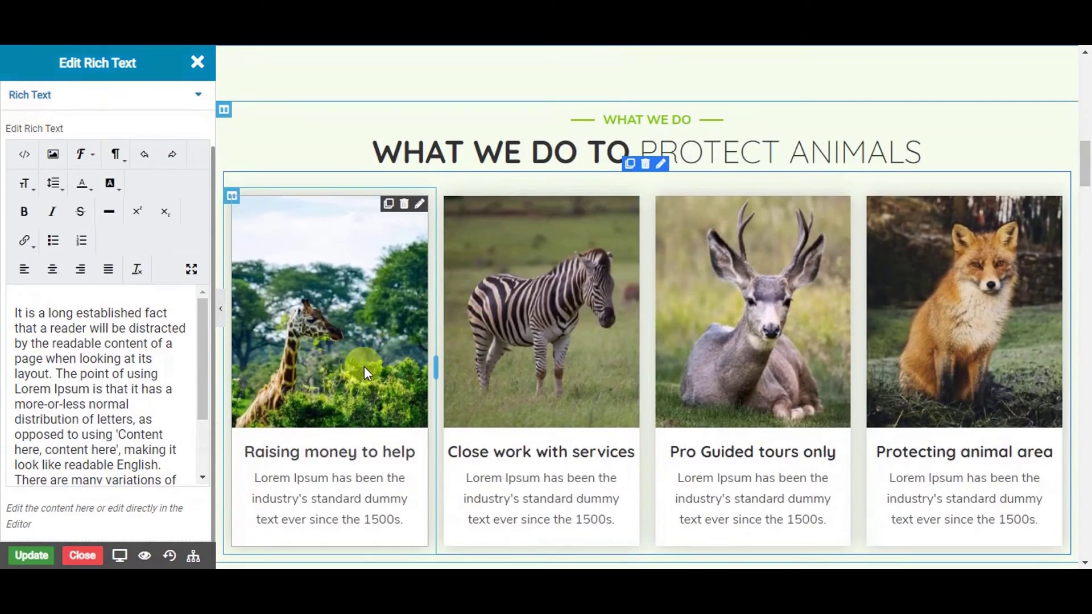
pyautogui.click(112, 244)
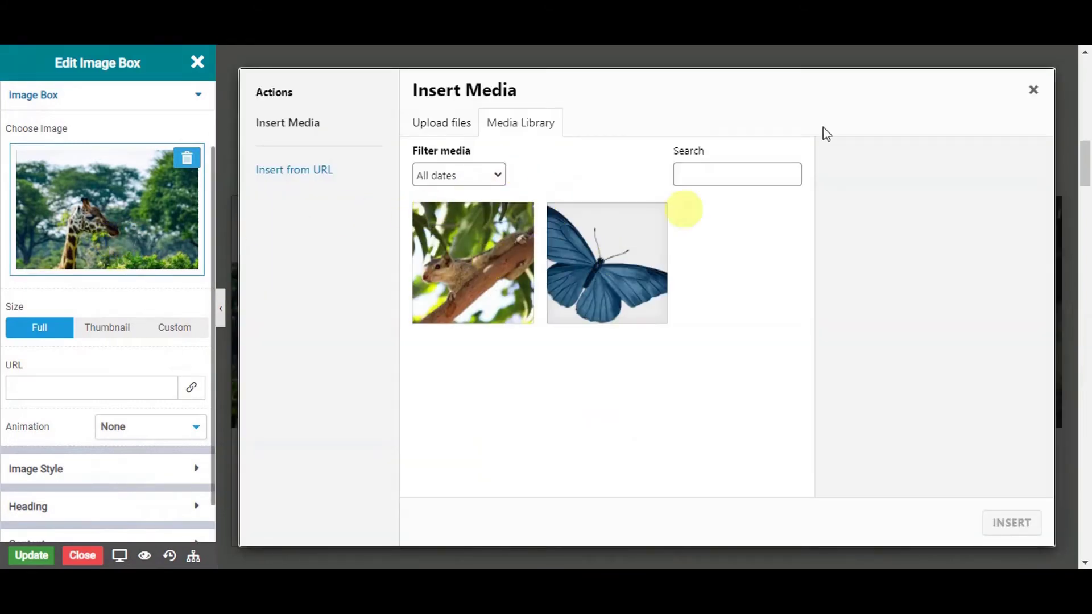
pyautogui.click(1034, 92)
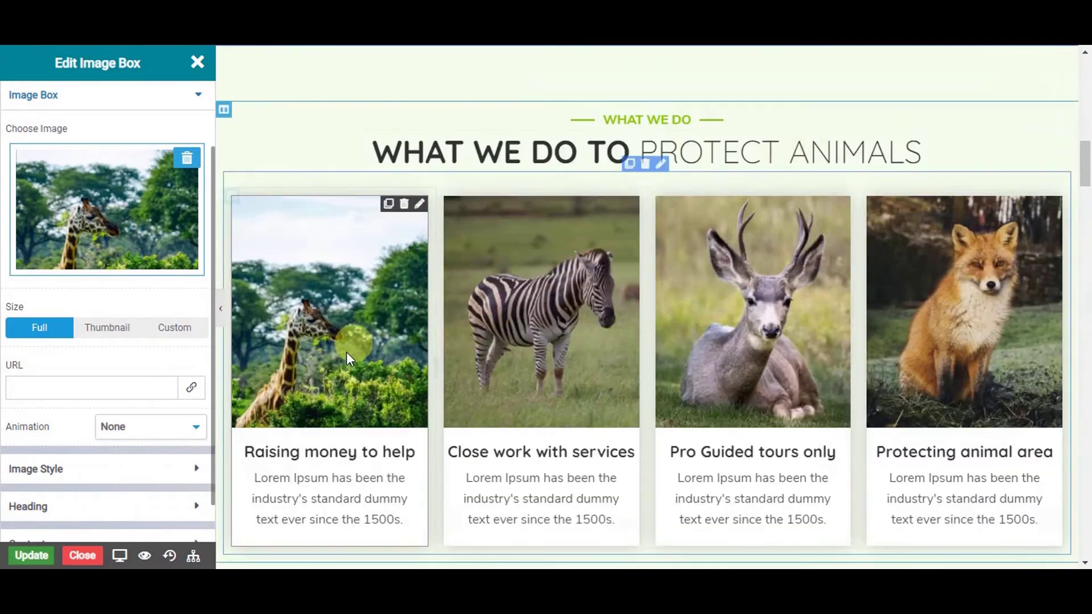
pyautogui.click(127, 519)
pyautogui.scroll(-3, 122, 439)
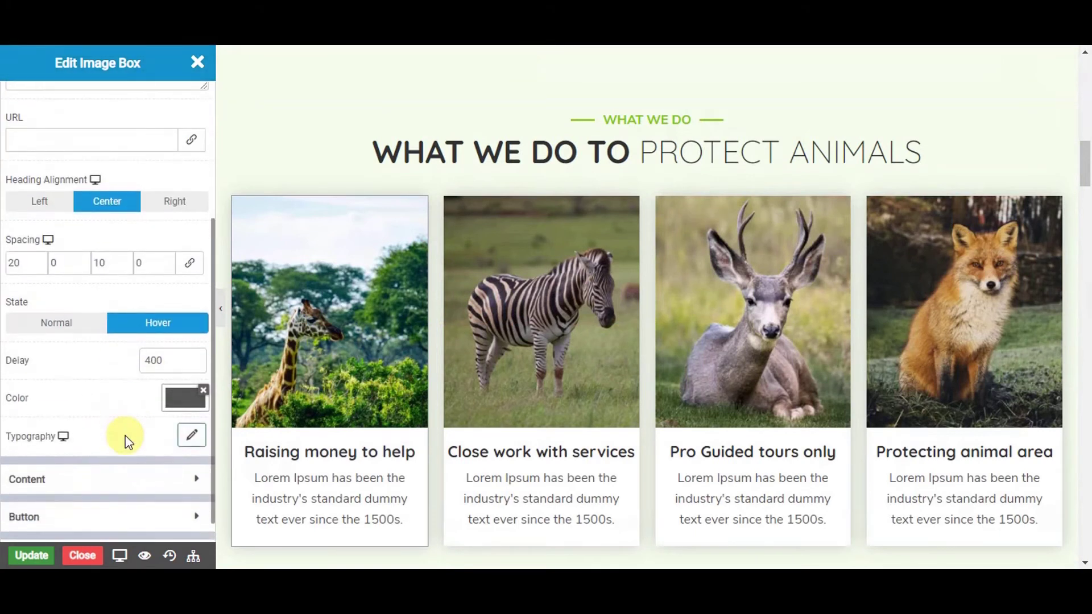
pyautogui.click(68, 133)
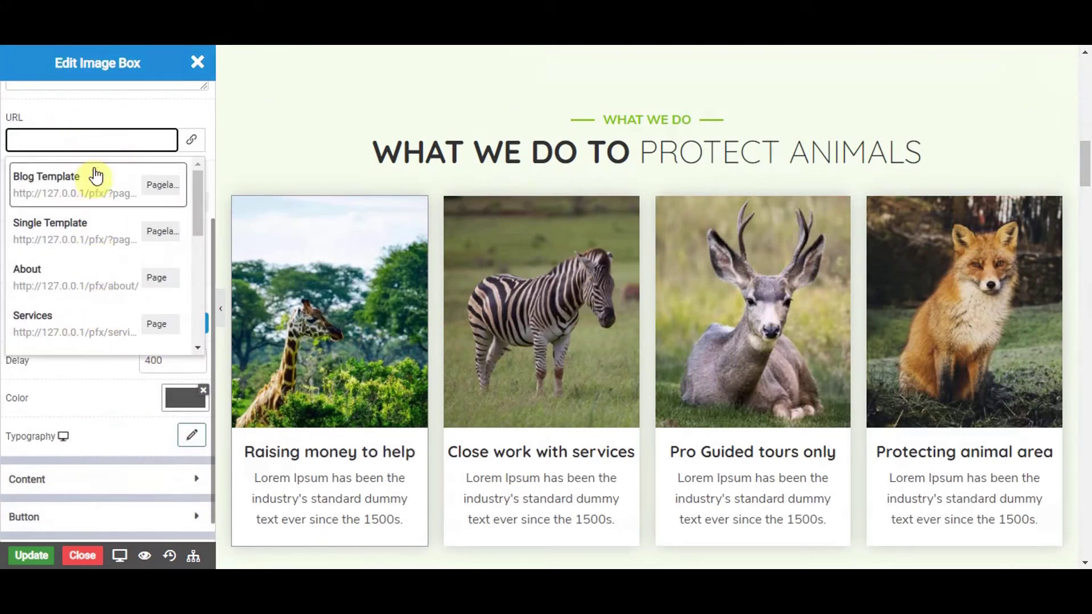
pyautogui.click(98, 126)
# Inspect the A Good Cause list's first item settings and the available list style options
pyautogui.scroll(-10, 382, 380)
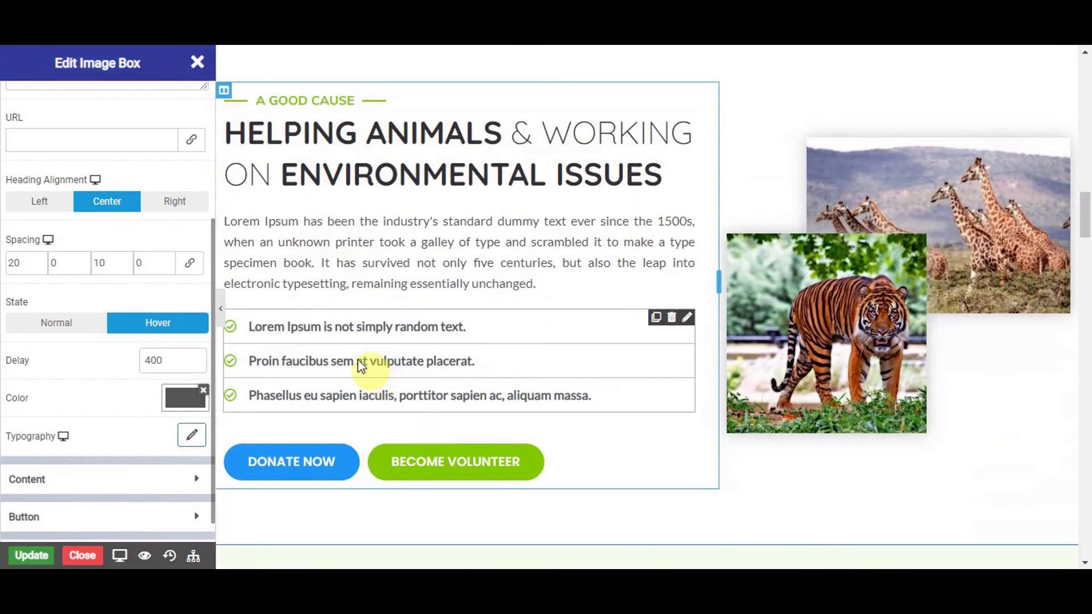
pyautogui.click(520, 341)
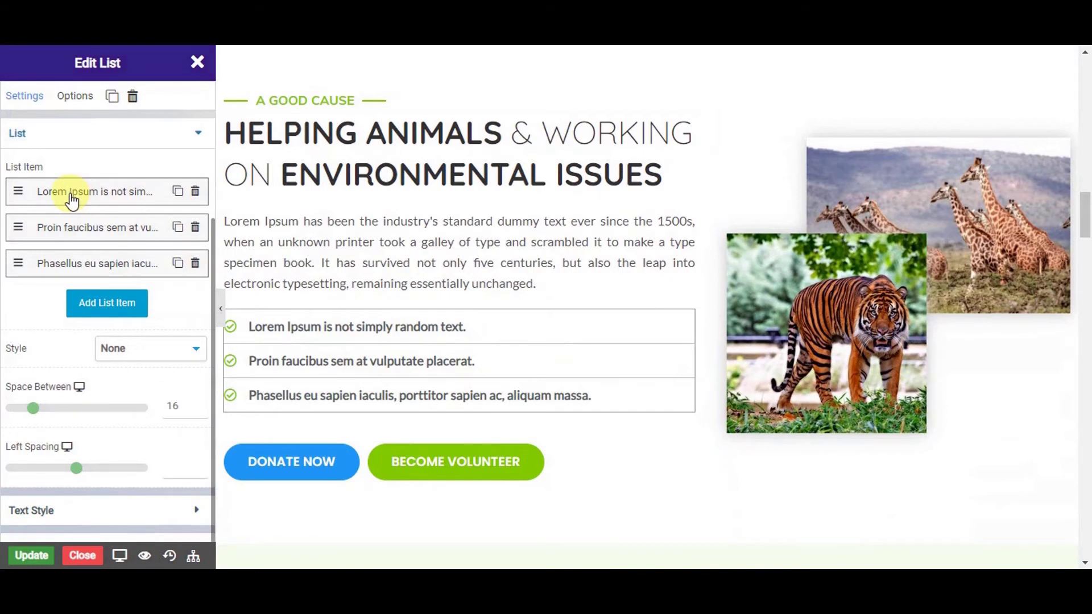
pyautogui.click(89, 200)
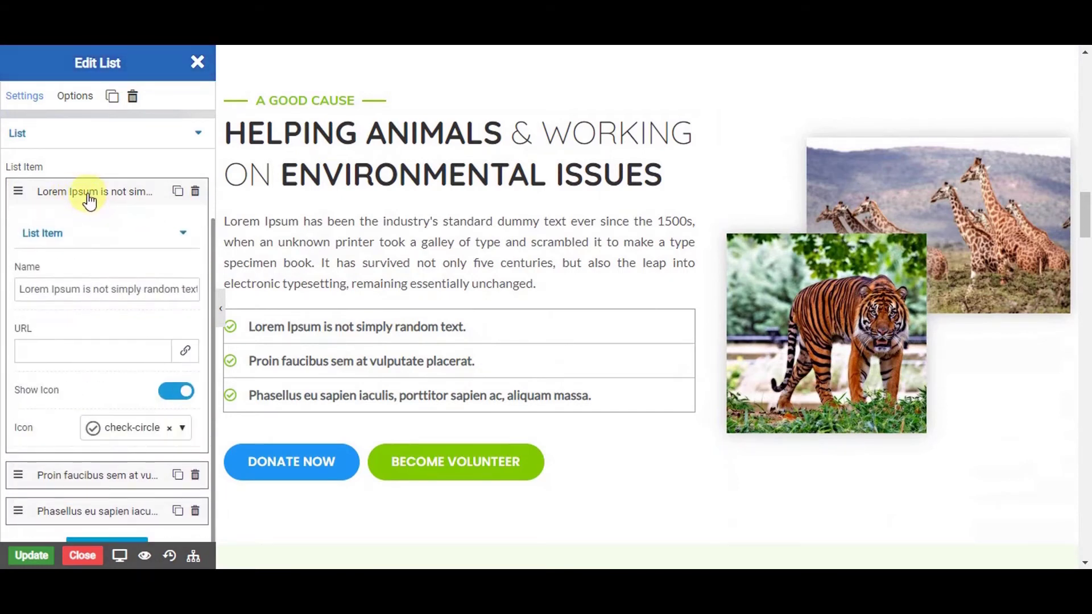
pyautogui.click(90, 201)
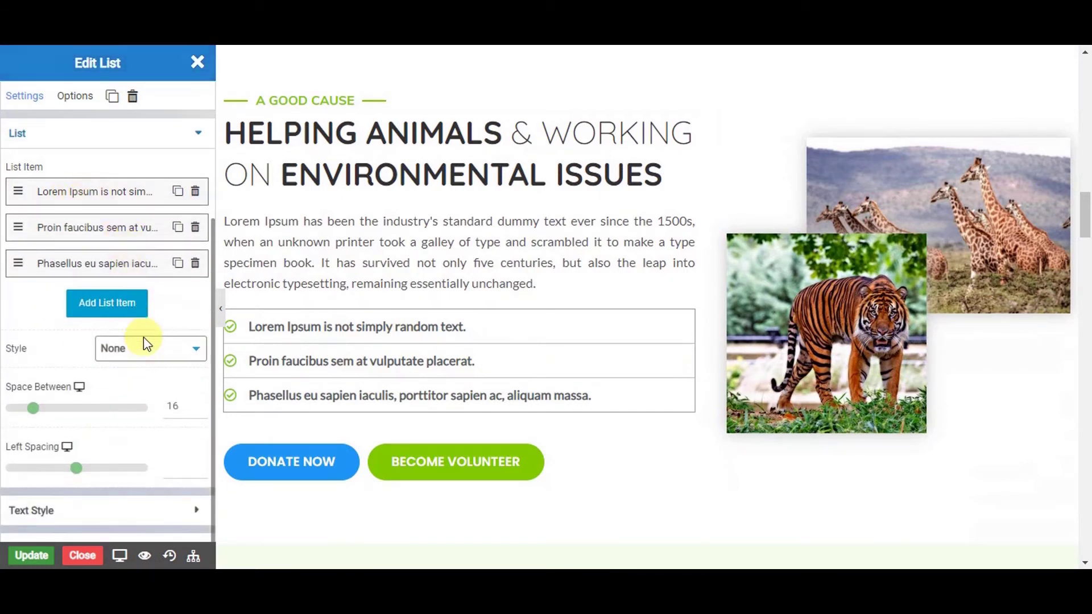
pyautogui.click(154, 349)
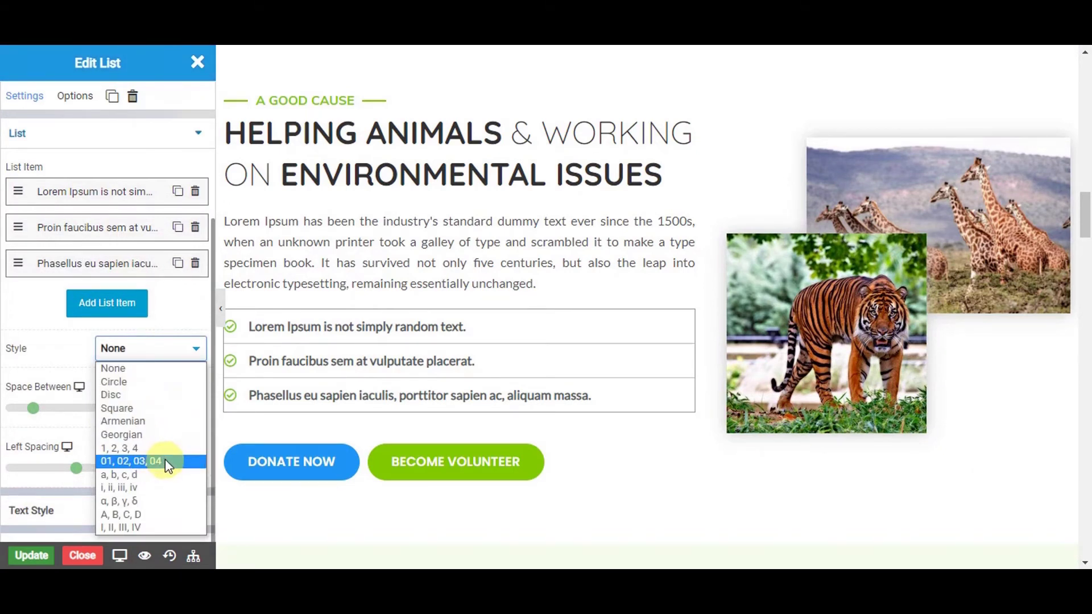
pyautogui.scroll(-2, 162, 398)
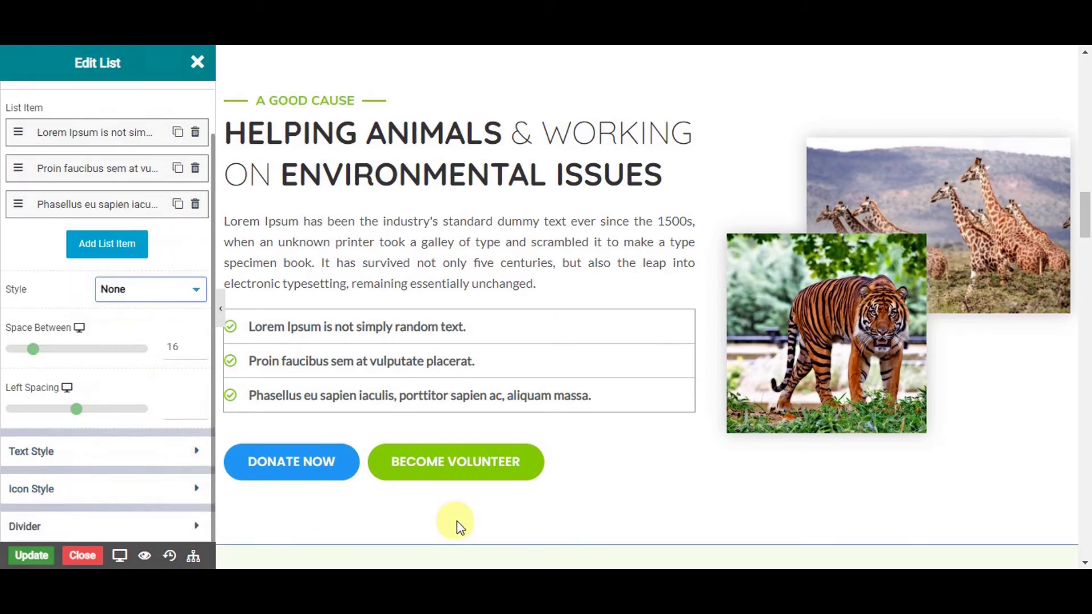
# Open the hippo icon embed on the "5 Critical Animal" card and enlarge its HTML code field to read it
pyautogui.scroll(-5, 456, 520)
pyautogui.scroll(-3, 456, 520)
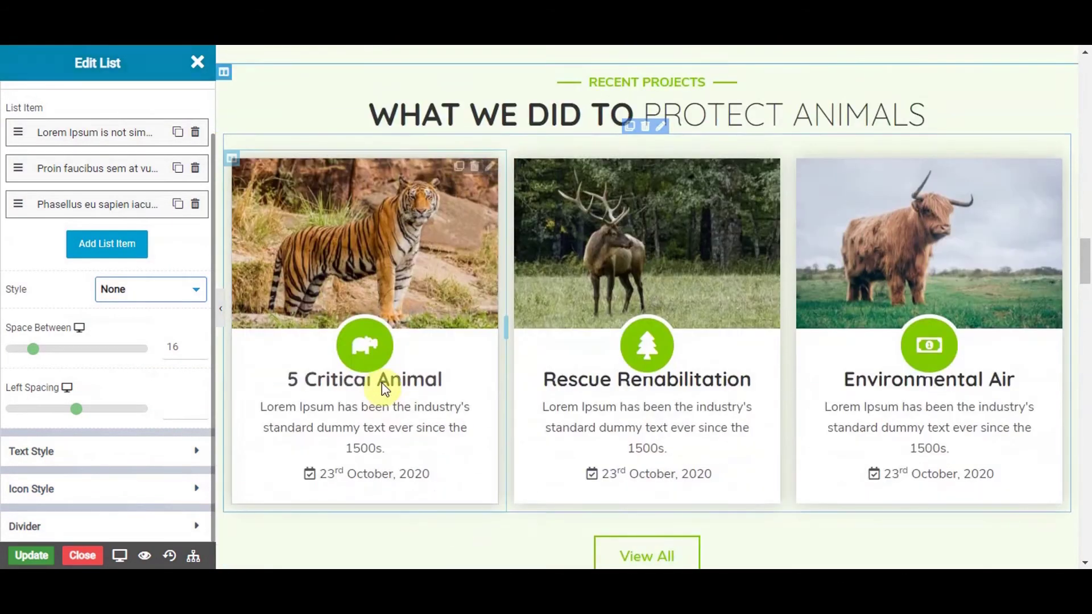
pyautogui.click(375, 353)
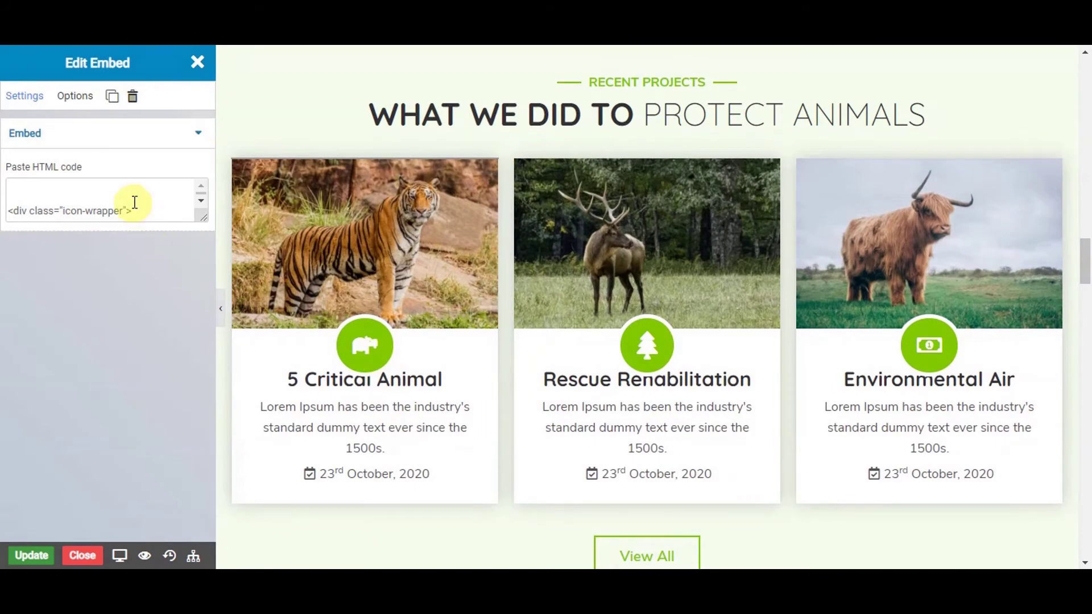
pyautogui.moveTo(207, 265); pyautogui.dragTo(219, 421)
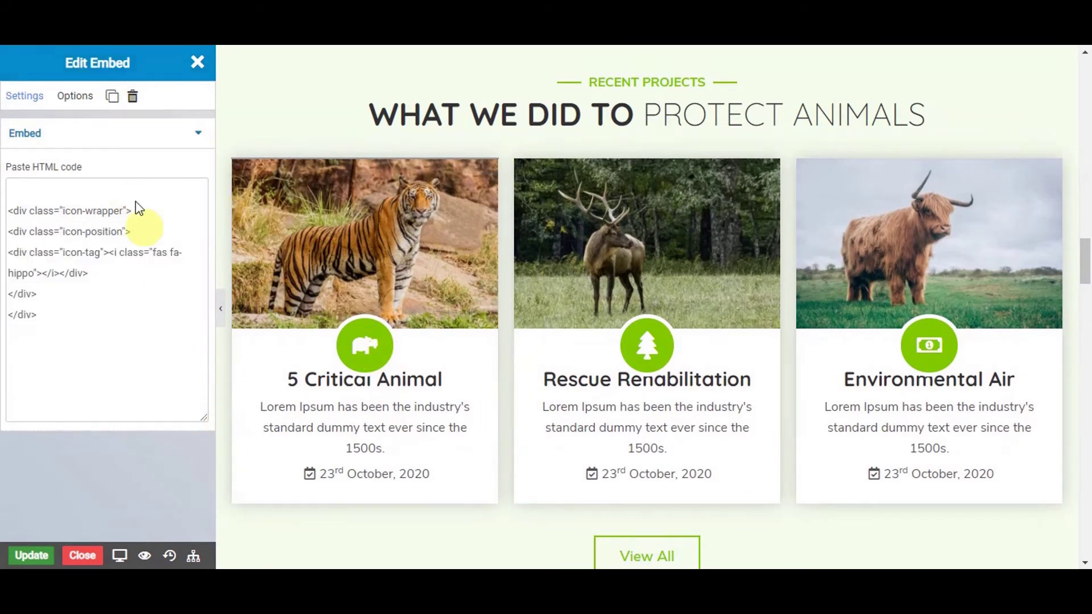
# Read through the hippo icon embed's Custom CSS and return to its HTML code settings
pyautogui.click(75, 97)
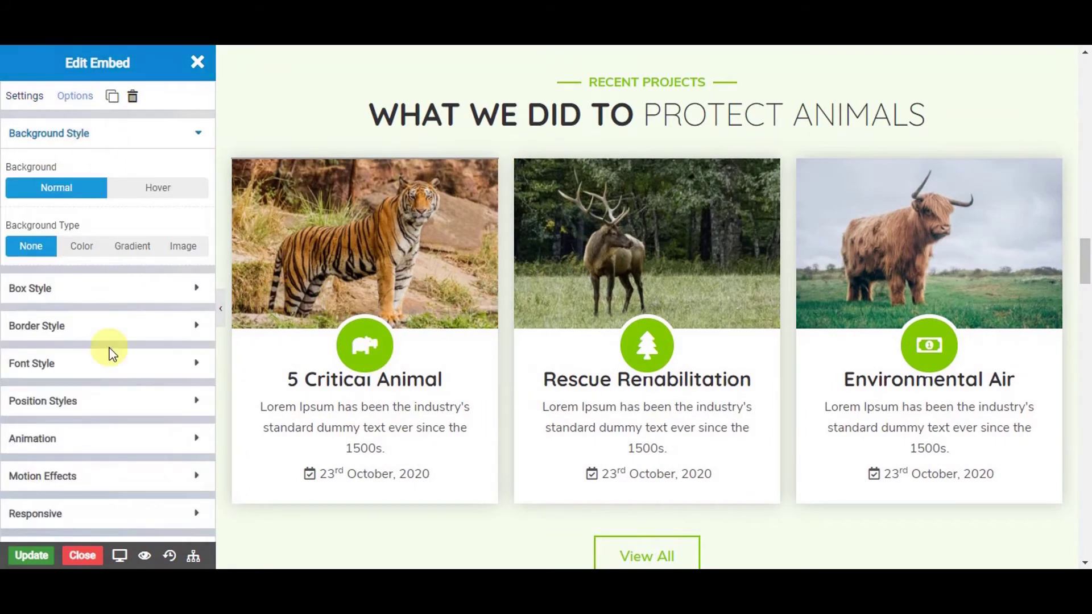
pyautogui.scroll(-2, 111, 353)
pyautogui.click(97, 526)
pyautogui.scroll(-5, 74, 434)
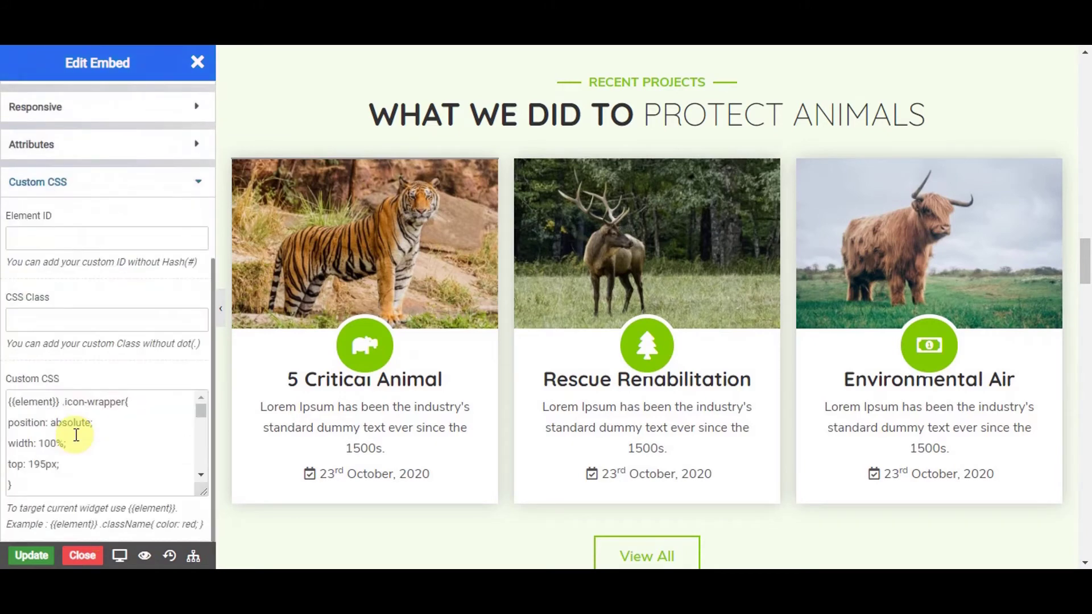
pyautogui.moveTo(202, 413); pyautogui.dragTo(207, 490)
pyautogui.scroll(5, 110, 279)
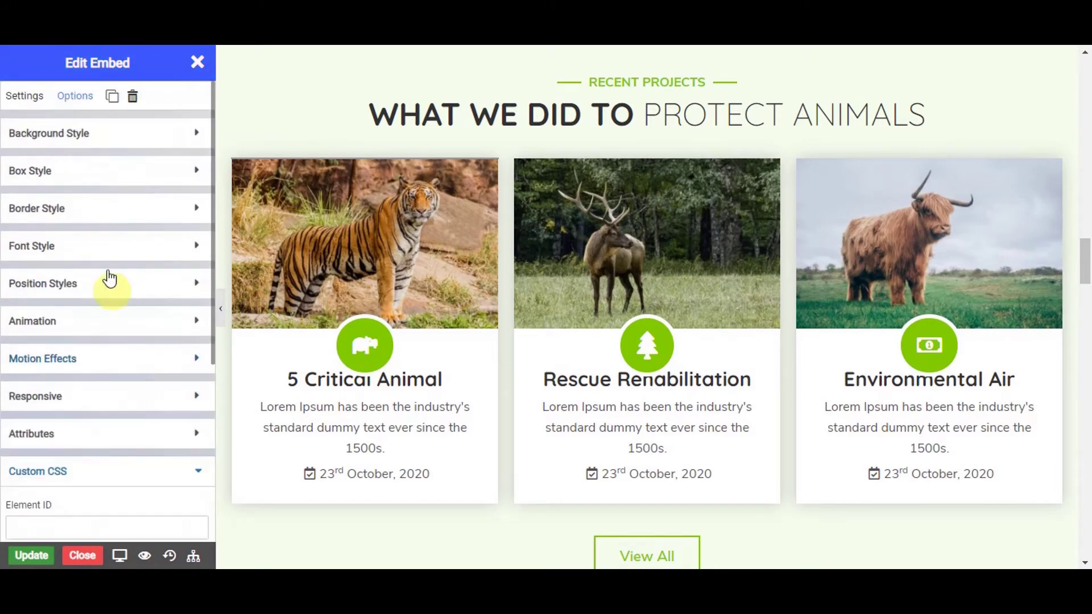
pyautogui.click(25, 96)
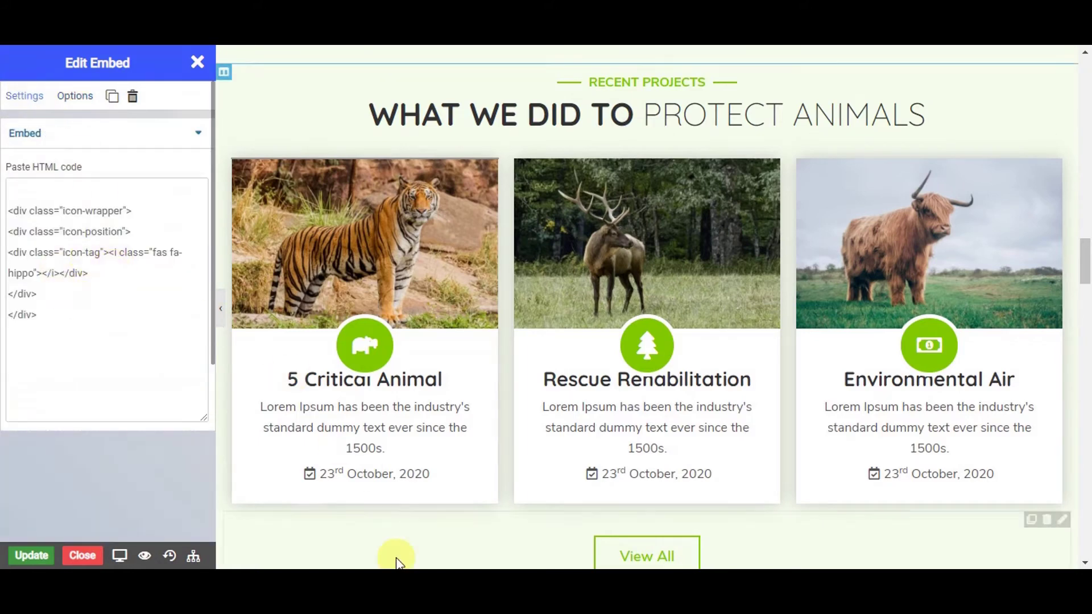
# Review the Donation Collected counter's number, title and counter style settings
pyautogui.scroll(-8, 397, 560)
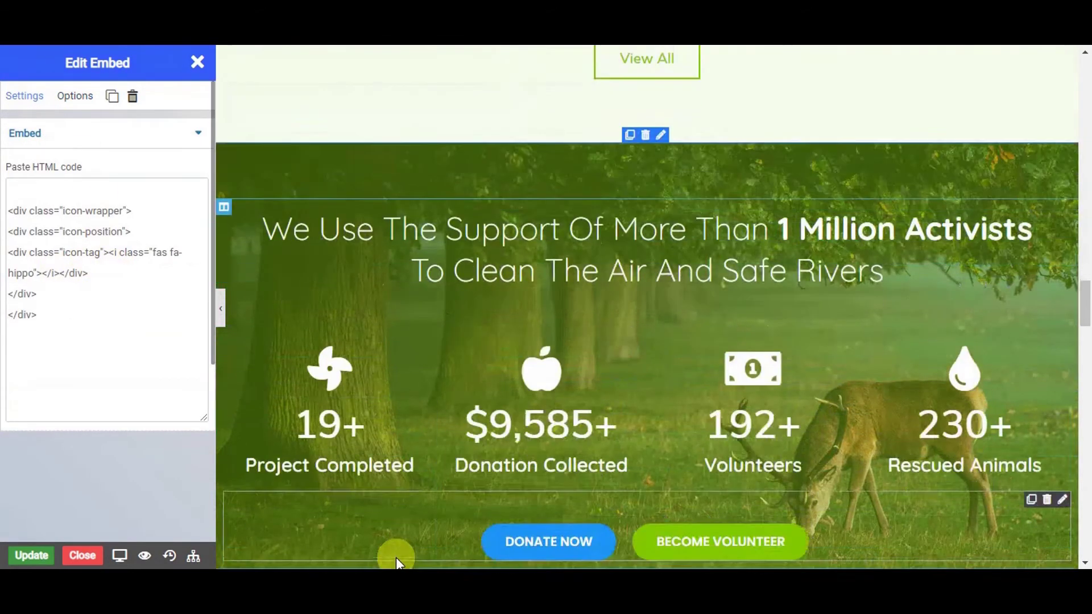
pyautogui.click(515, 436)
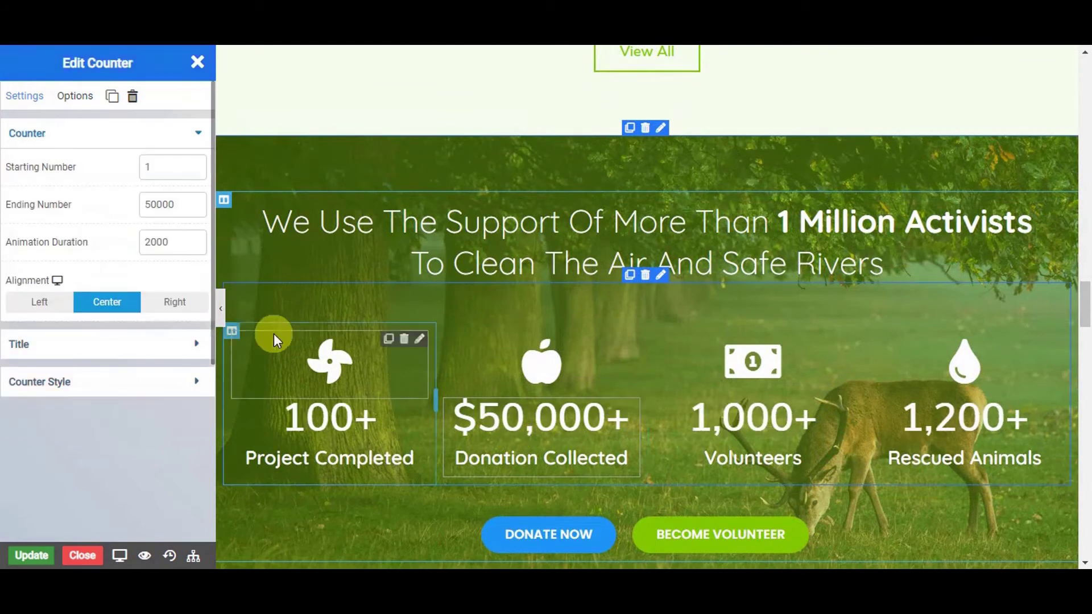
pyautogui.click(139, 354)
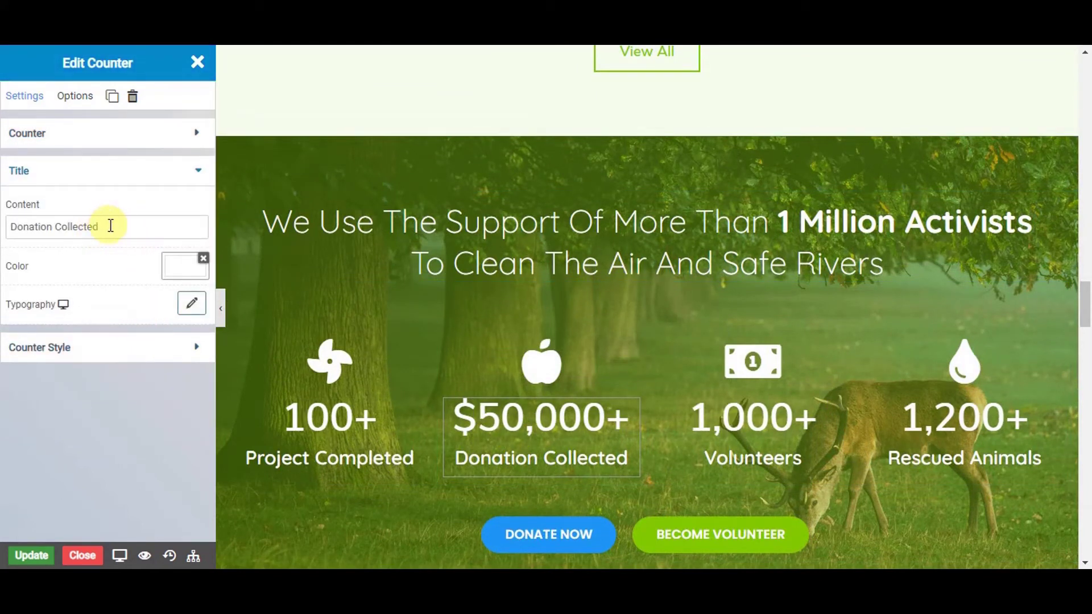
pyautogui.click(135, 341)
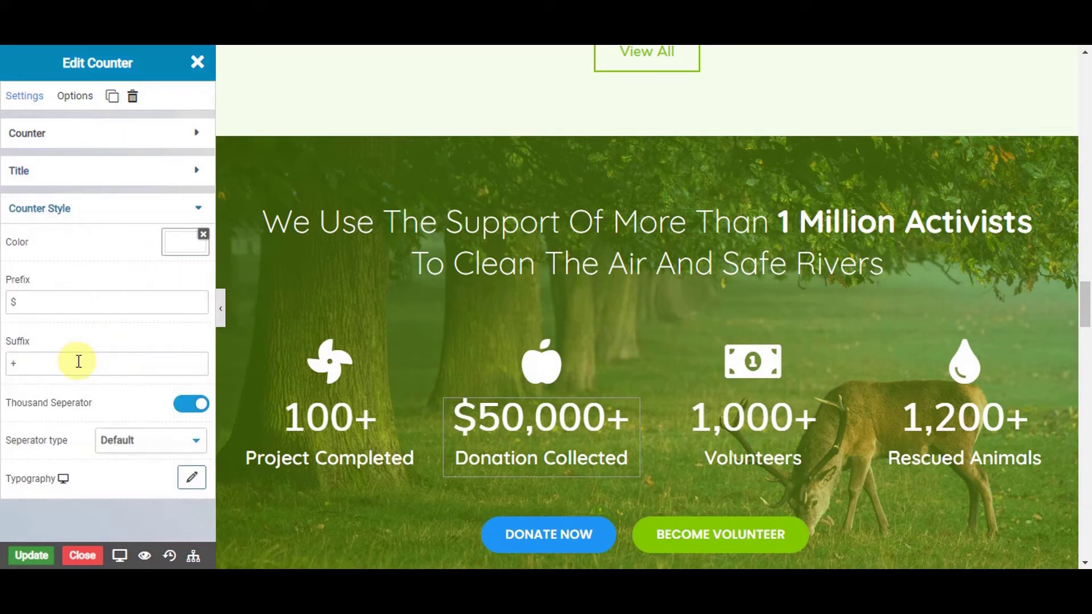
# Examine the Wind Energy icon box's icon choices and its heading settings
pyautogui.scroll(-8, 384, 459)
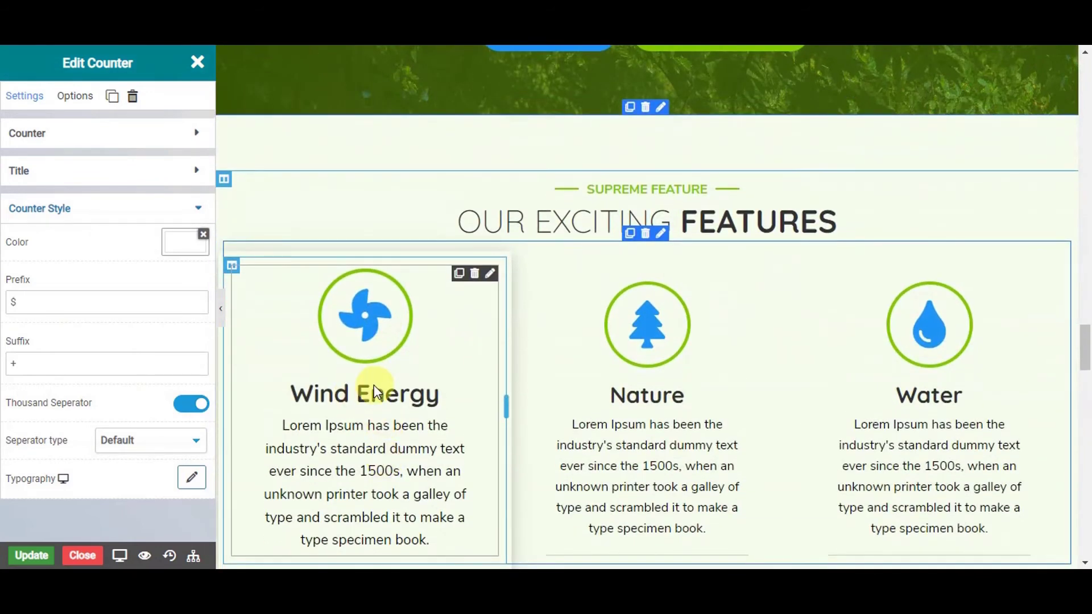
pyautogui.click(374, 385)
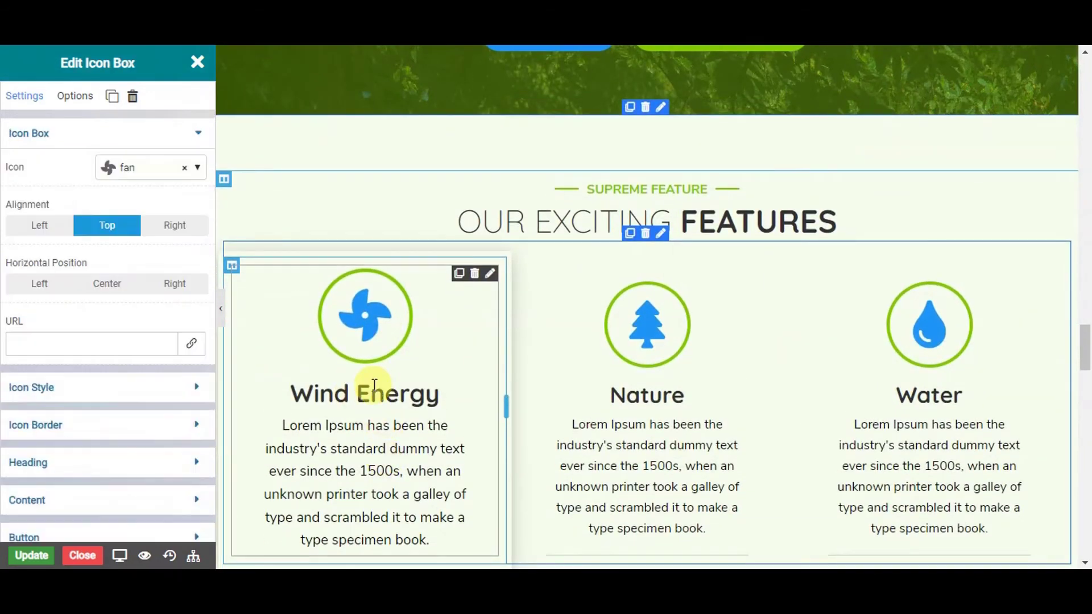
pyautogui.click(152, 181)
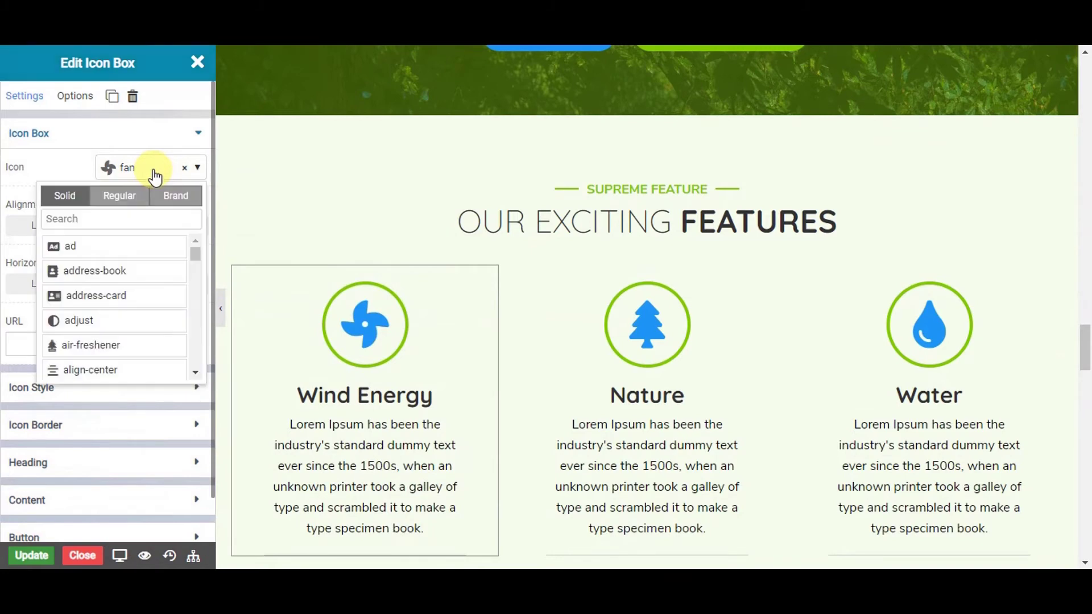
pyautogui.click(155, 168)
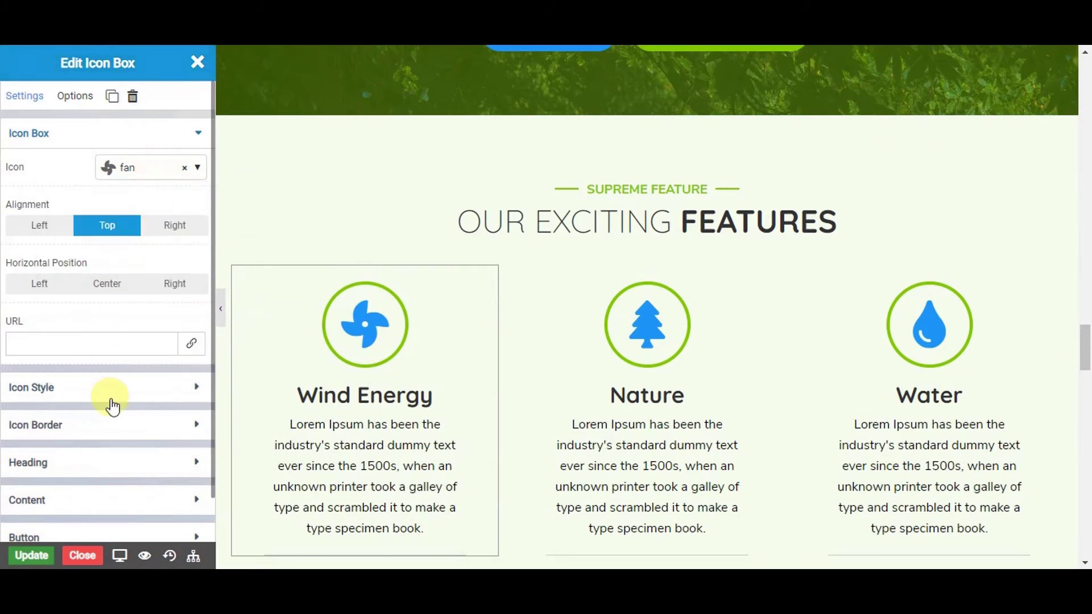
pyautogui.click(114, 461)
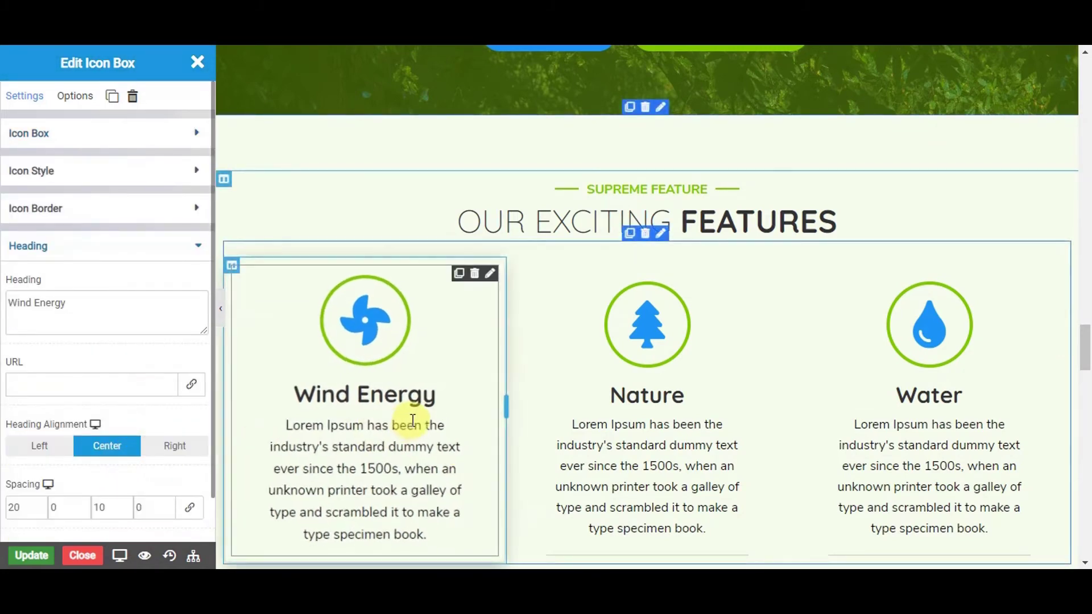
# Review the Wind Energy icon box's remaining heading settings and its Content text editor
pyautogui.scroll(-3, 414, 419)
pyautogui.scroll(-4, 109, 452)
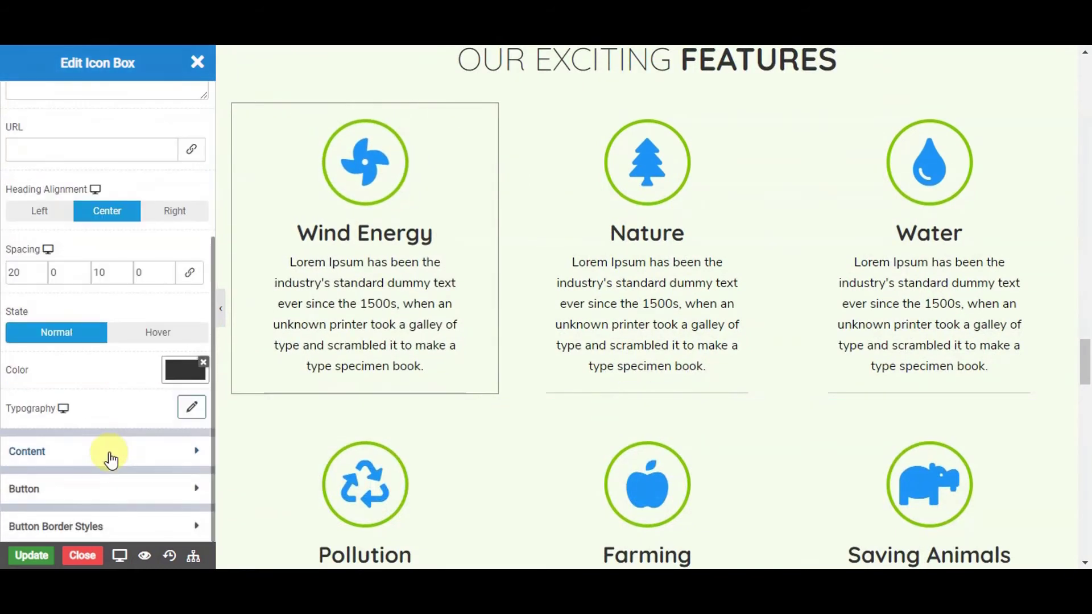
pyautogui.click(90, 449)
pyautogui.scroll(-2, 113, 370)
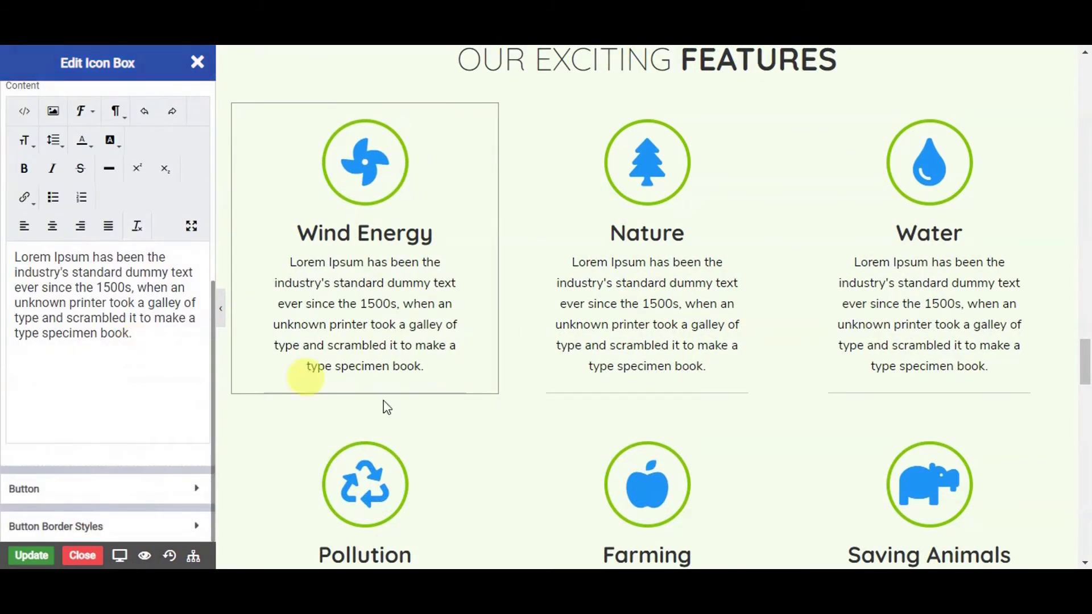
pyautogui.scroll(-5, 589, 456)
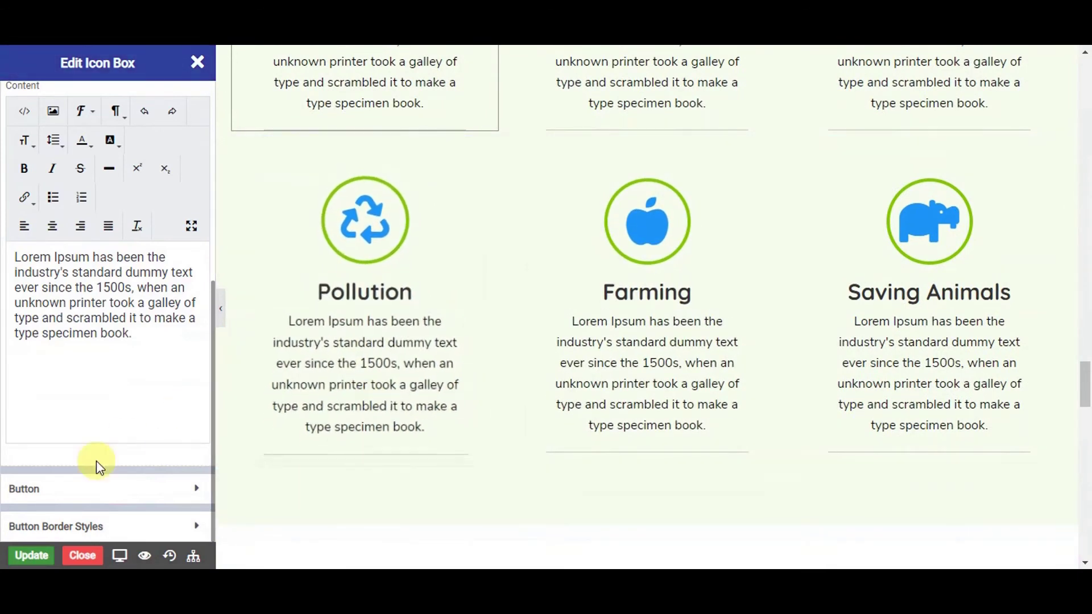
# Try showing a button on the Wind Energy icon box and hide it again
pyautogui.click(98, 502)
pyautogui.click(191, 357)
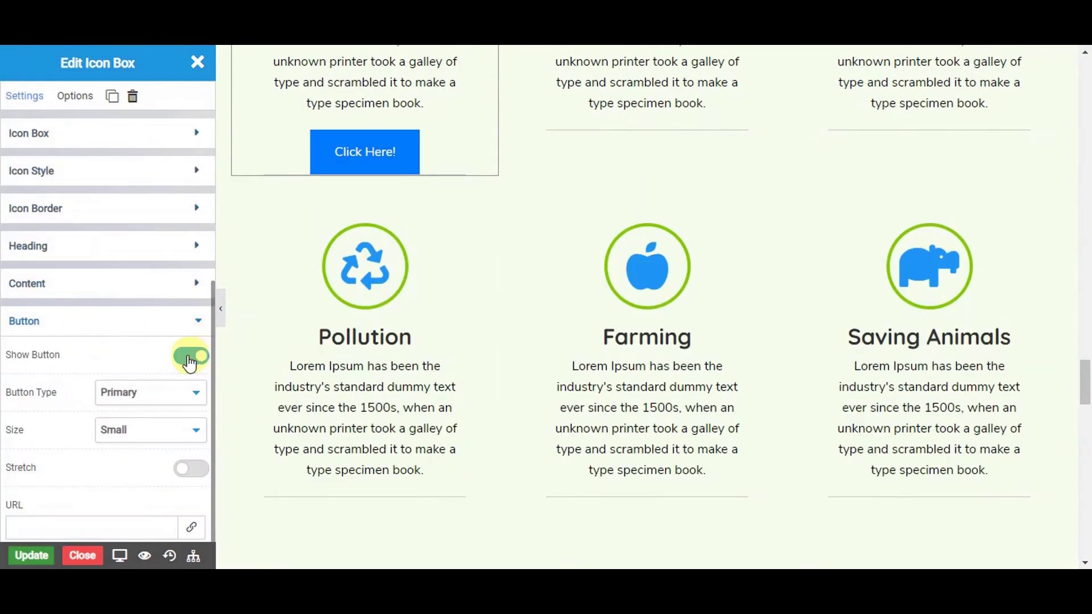
pyautogui.click(192, 358)
# Open the settings of the donation progress bar on the "Let's confront even more poachers" card
pyautogui.scroll(-10, 408, 378)
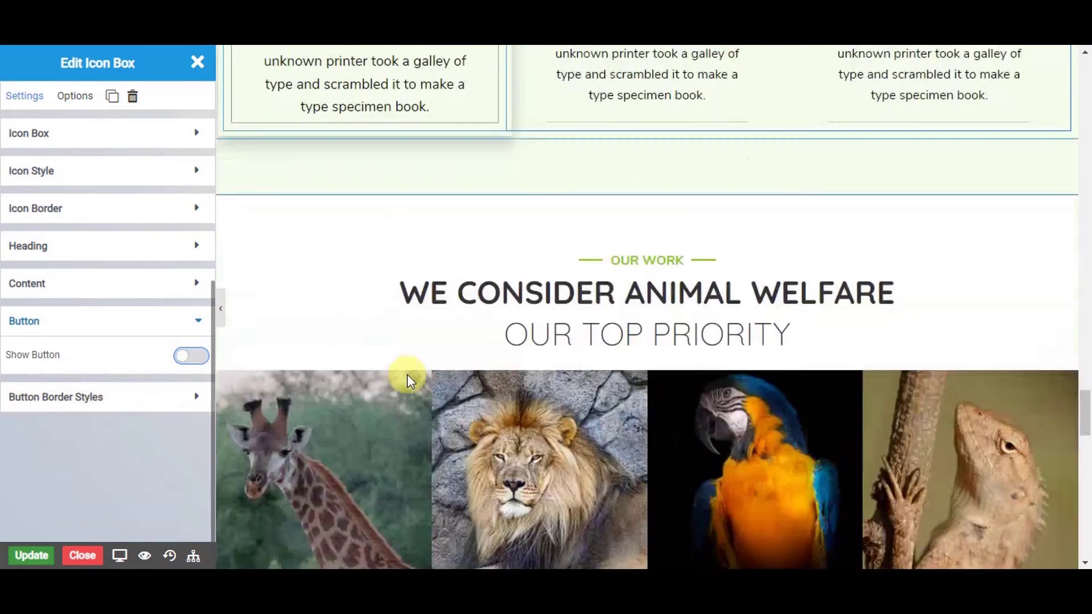
pyautogui.scroll(-10, 408, 375)
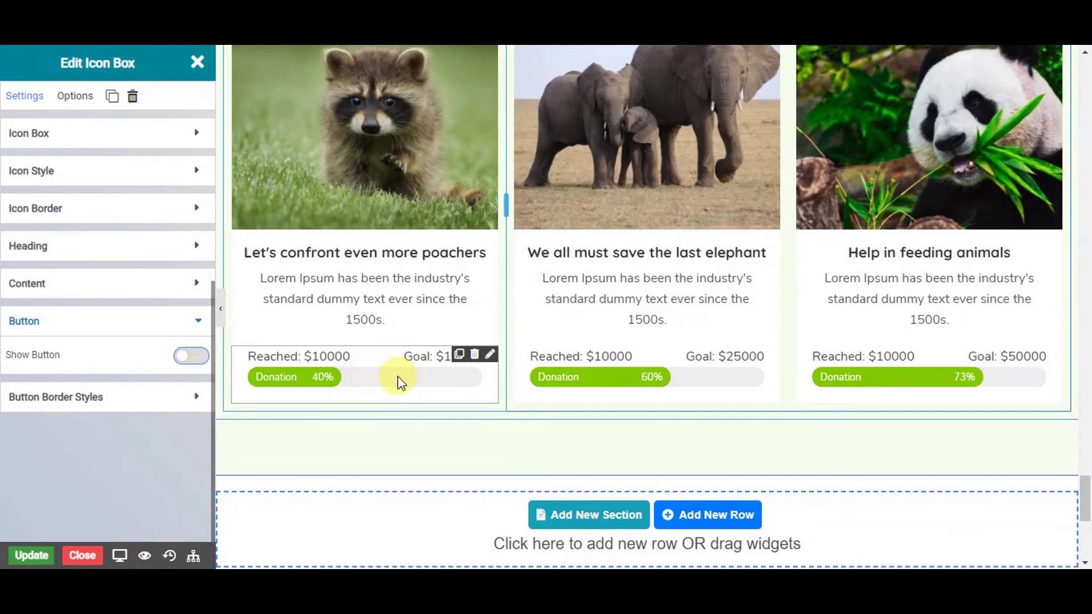
pyautogui.click(398, 376)
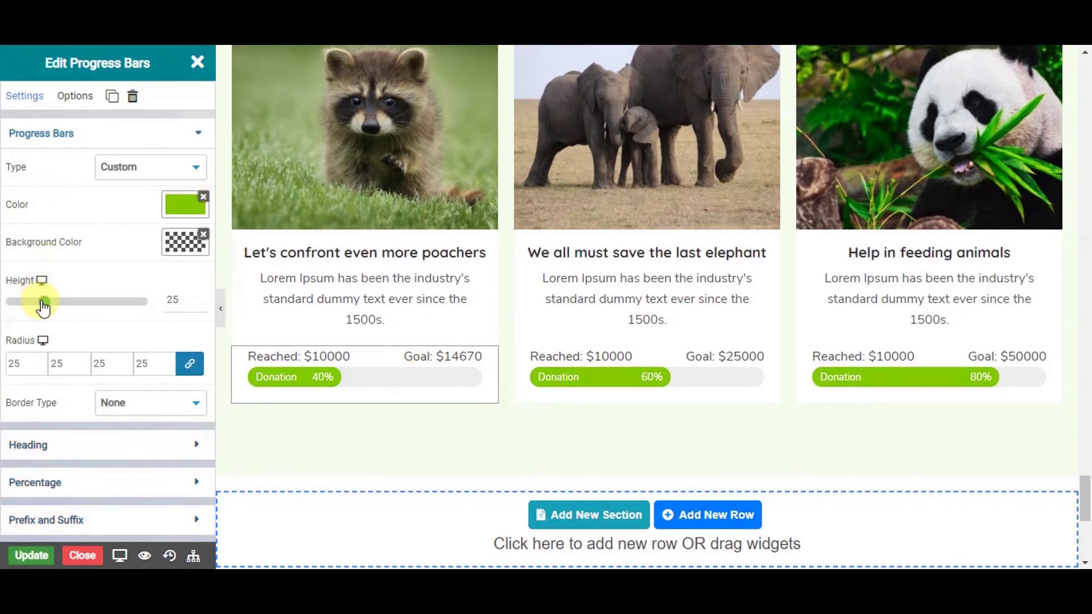
# Try increasing the donation progress bar's height and bring it back to 25
pyautogui.click(203, 297)
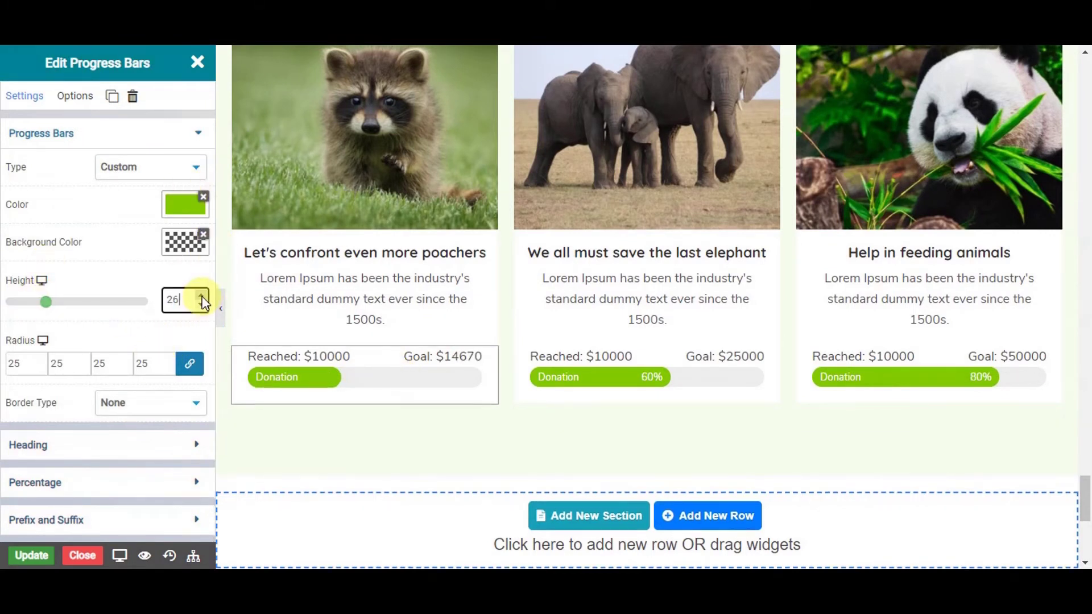
pyautogui.click(202, 297)
pyautogui.click(202, 297)
pyautogui.click(202, 305)
pyautogui.click(202, 305)
pyautogui.click(202, 305)
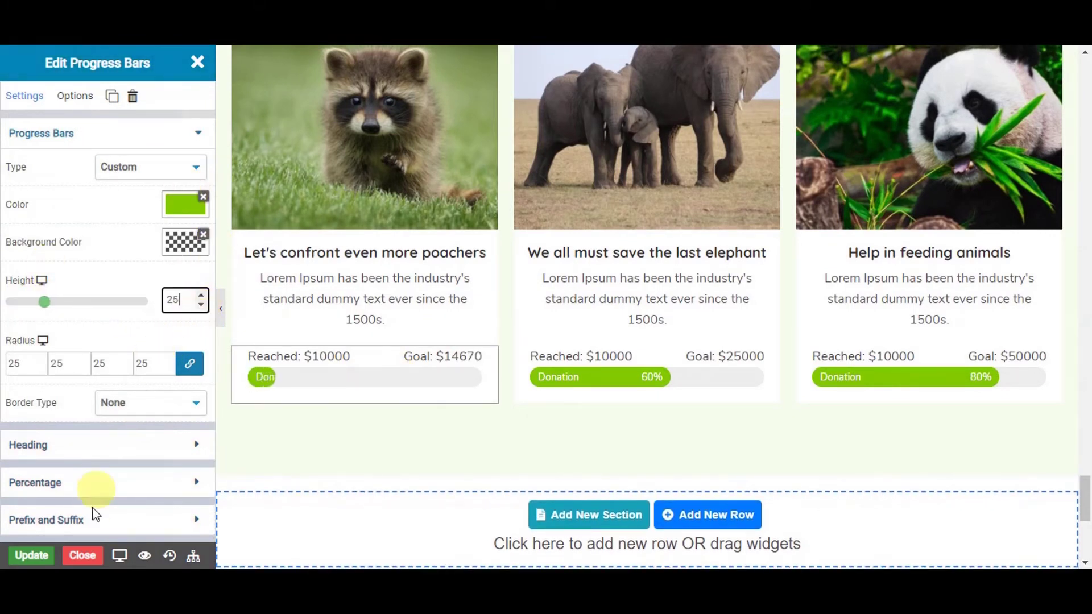
# Set the poachers card's donation progress bar percentage to 70
pyautogui.click(107, 452)
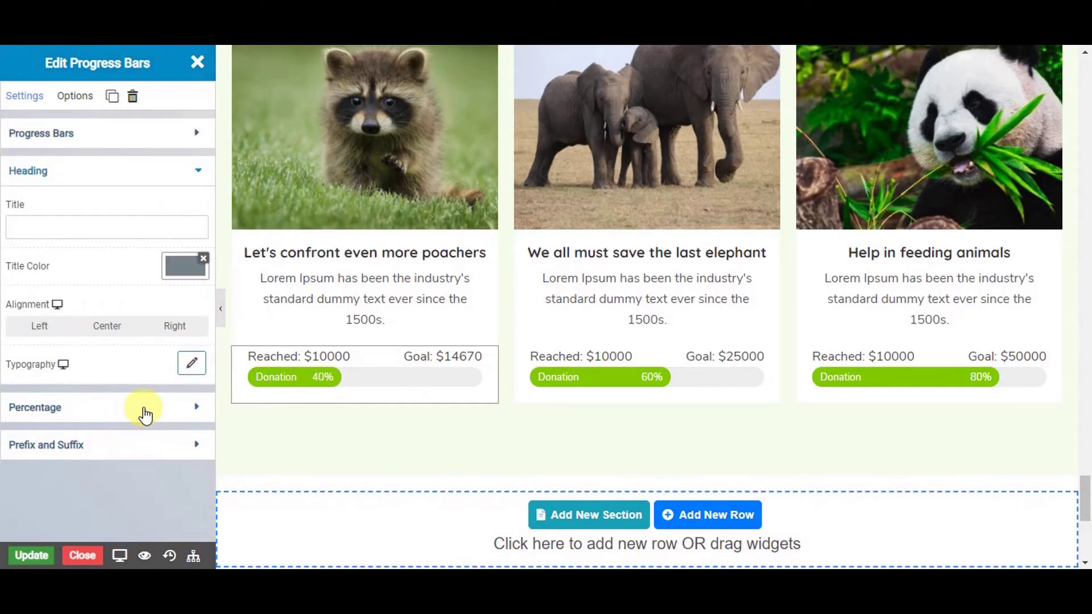
pyautogui.click(182, 411)
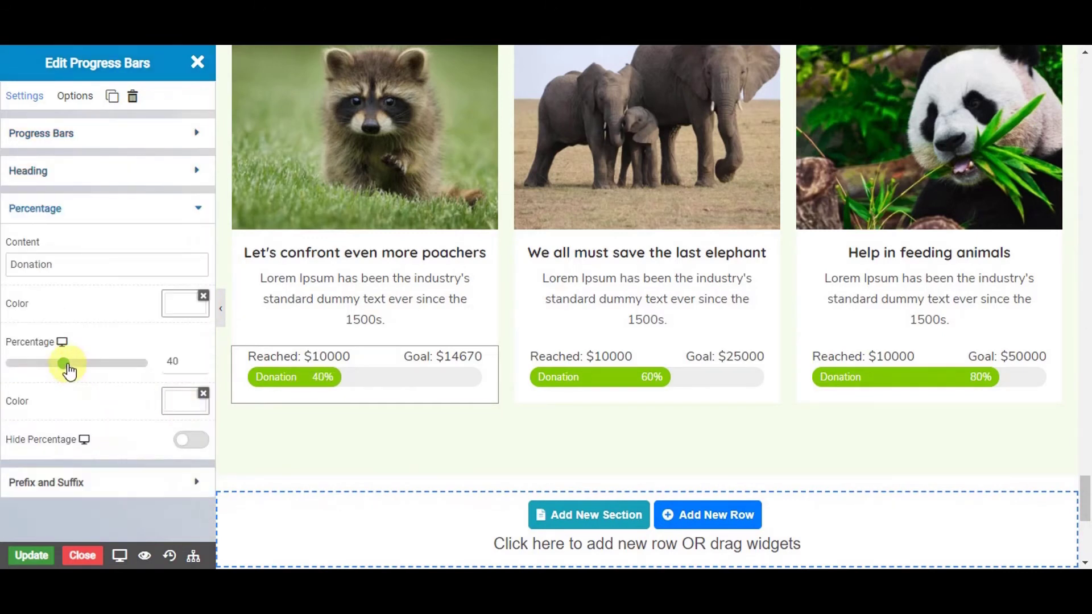
pyautogui.moveTo(79, 365); pyautogui.dragTo(104, 366)
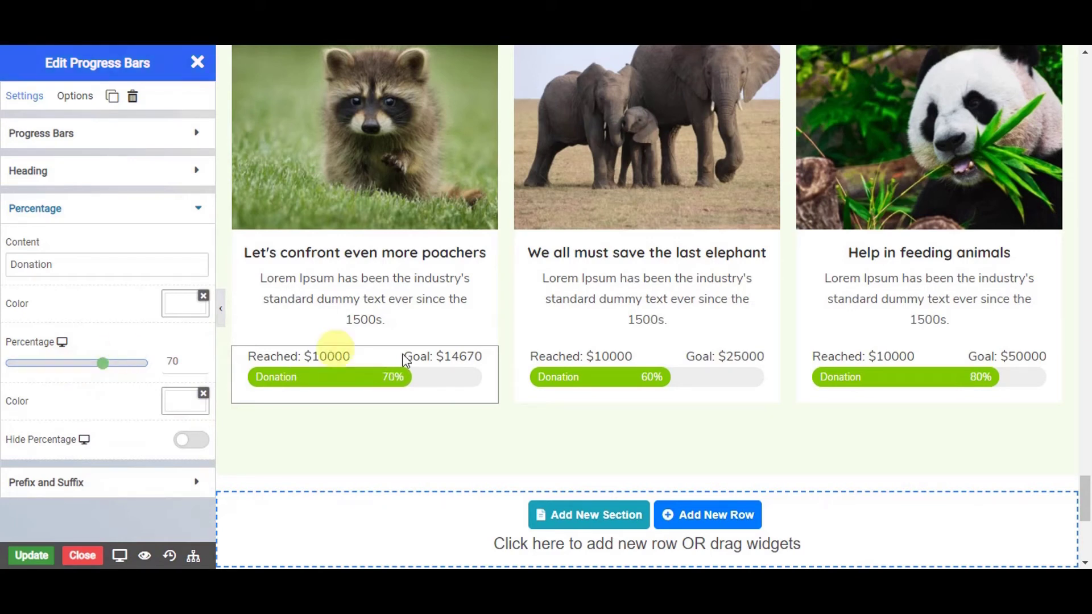
pyautogui.moveTo(524, 366)
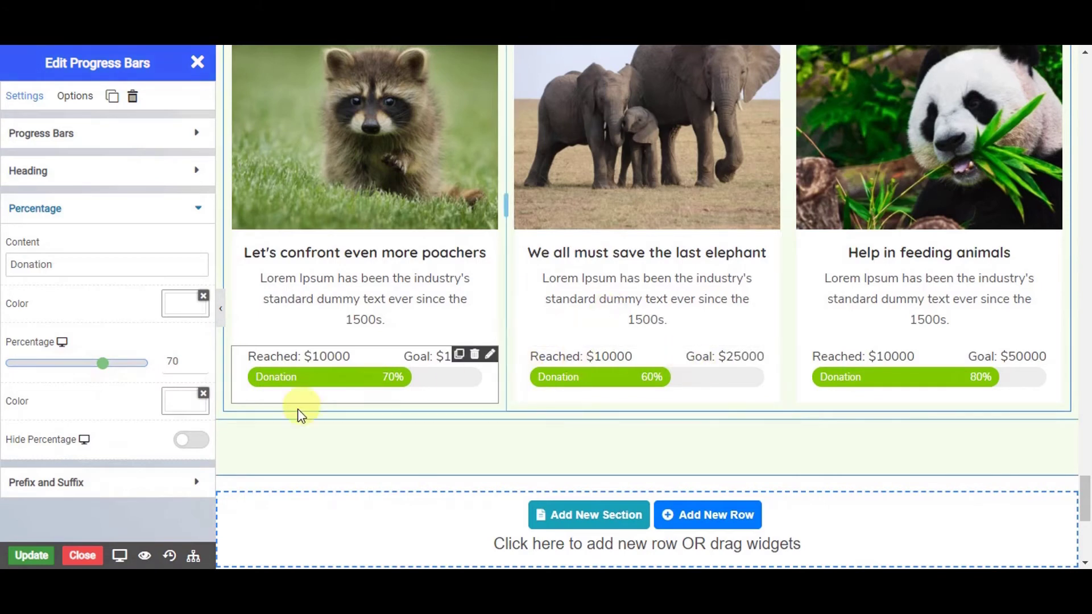
# Add a Title widget in a new row below the donation cards and delete that row again
pyautogui.click(197, 70)
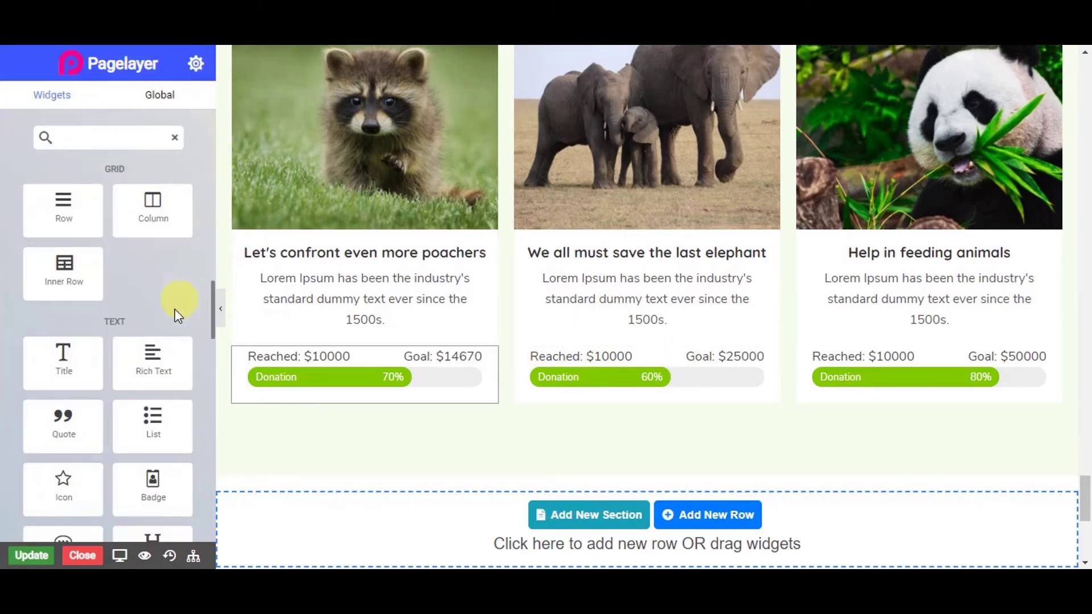
pyautogui.moveTo(61, 359); pyautogui.dragTo(343, 498)
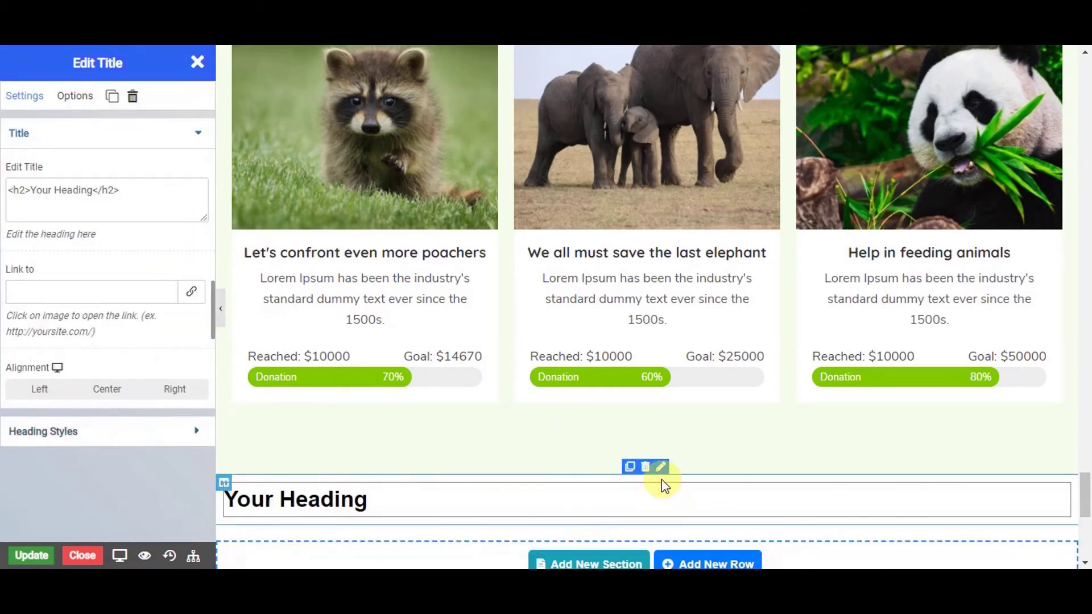
pyautogui.click(645, 468)
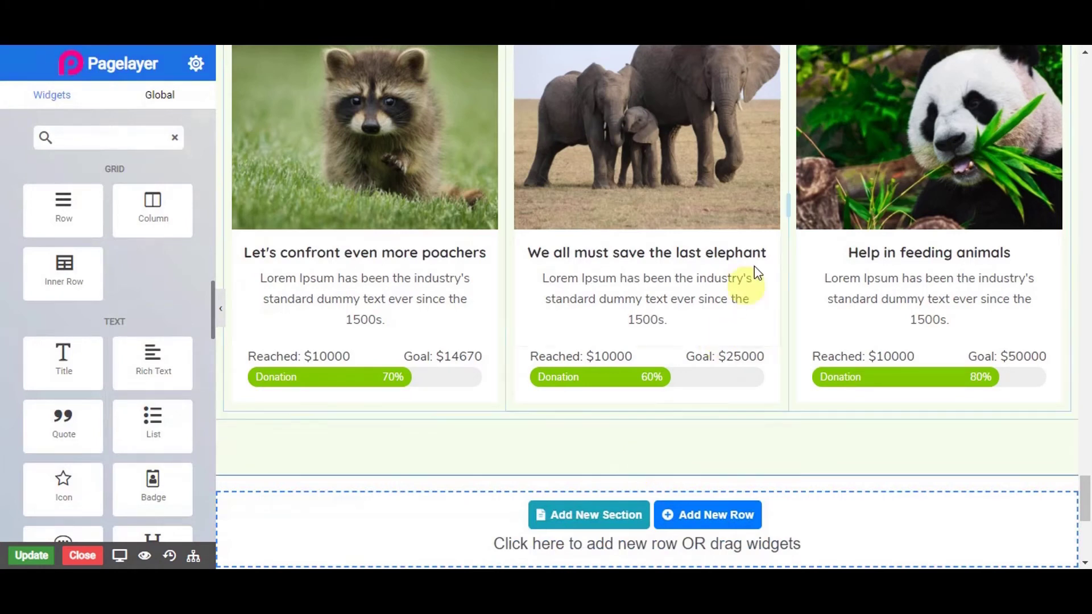
# Widen the "We all must save the last elephant" card's column, narrowing the panda card, and save the page
pyautogui.moveTo(788, 204); pyautogui.dragTo(822, 192)
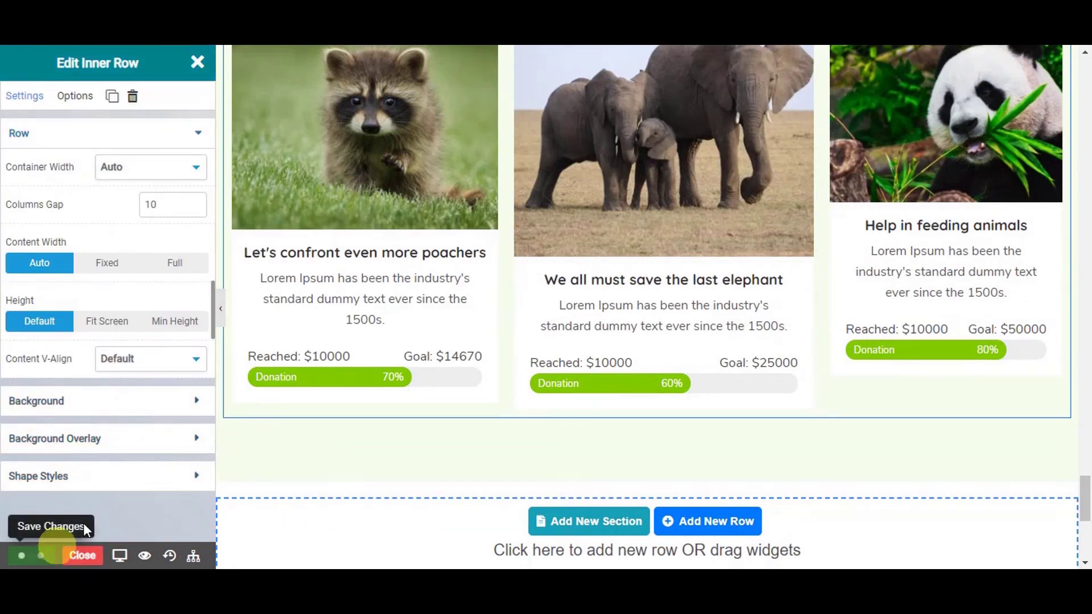
pyautogui.click(685, 117)
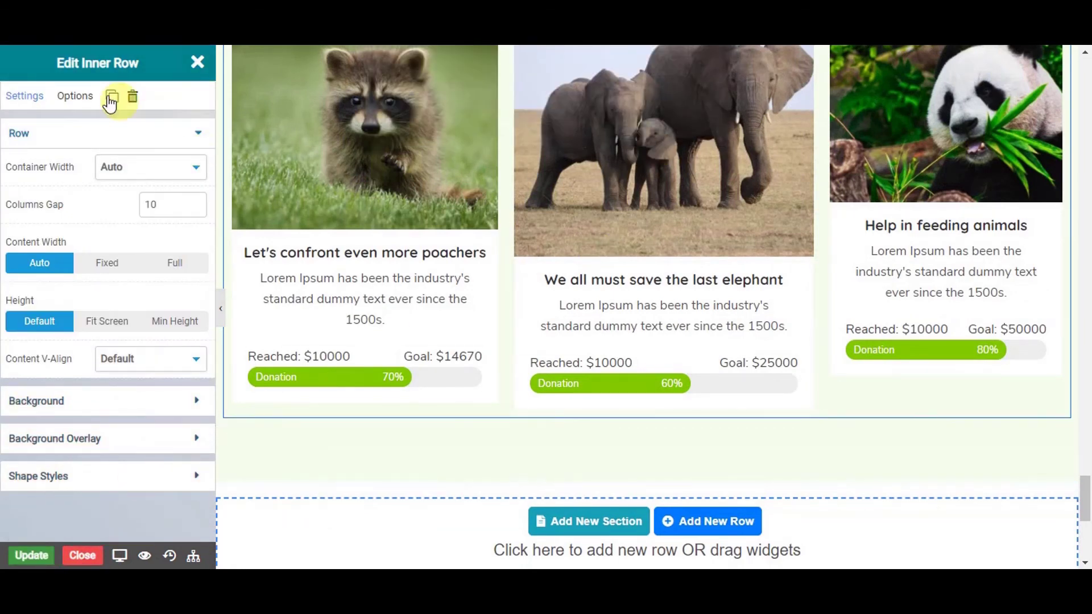
# Collapse the editor's side panel, expand it again, and close the inner row settings
pyautogui.moveTo(73, 61); pyautogui.dragTo(25, 60)
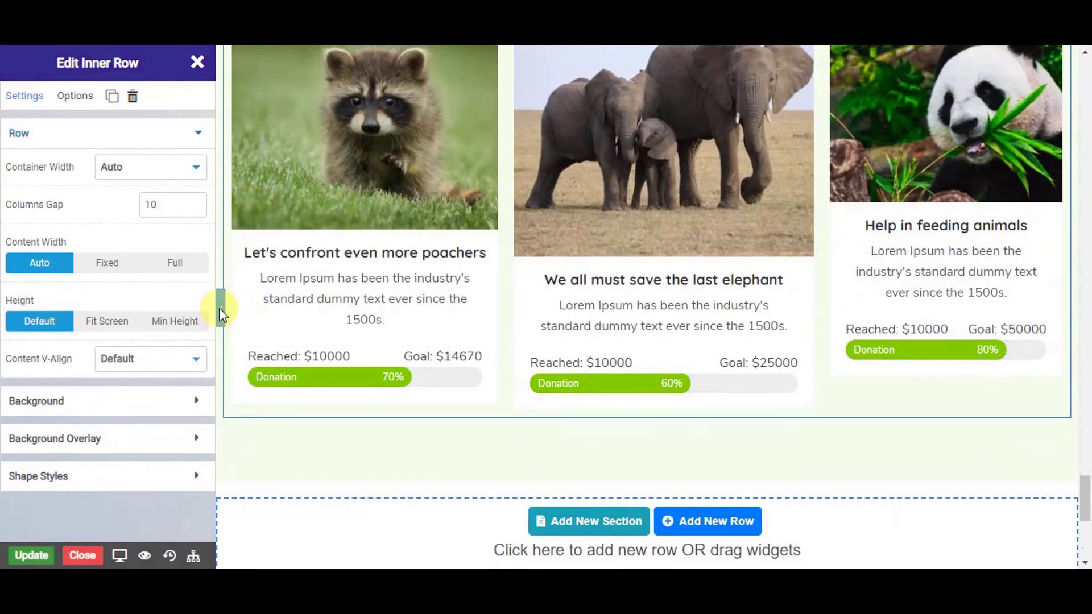
pyautogui.click(221, 310)
pyautogui.click(6, 309)
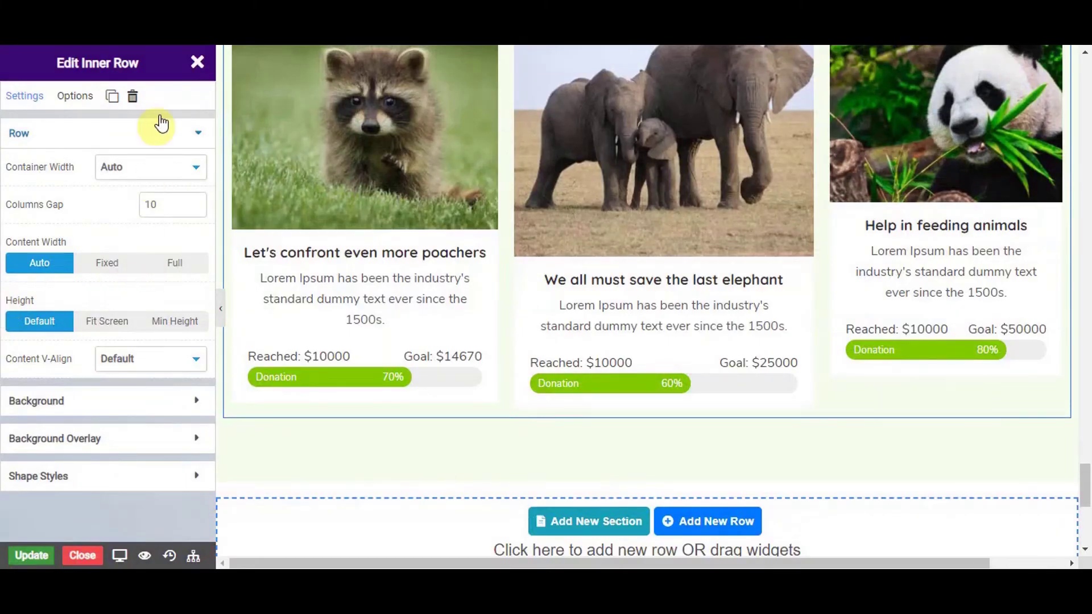
pyautogui.click(196, 63)
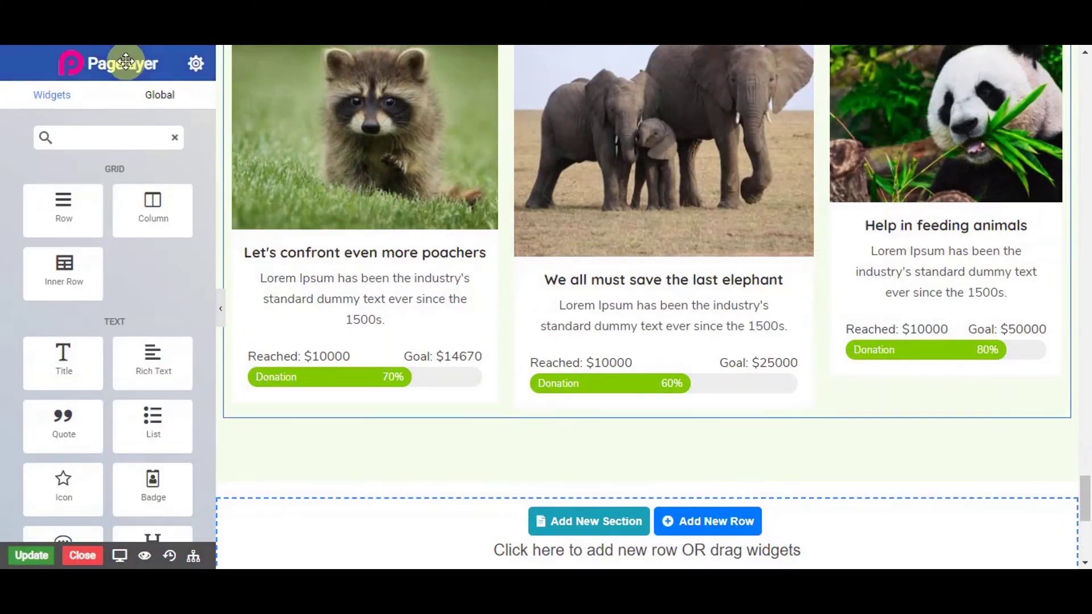
# Detach the Pagelayer panel as a floating window, minimize and restore it, and dock it back at the side
pyautogui.moveTo(122, 68); pyautogui.dragTo(124, 78)
pyautogui.click(176, 71)
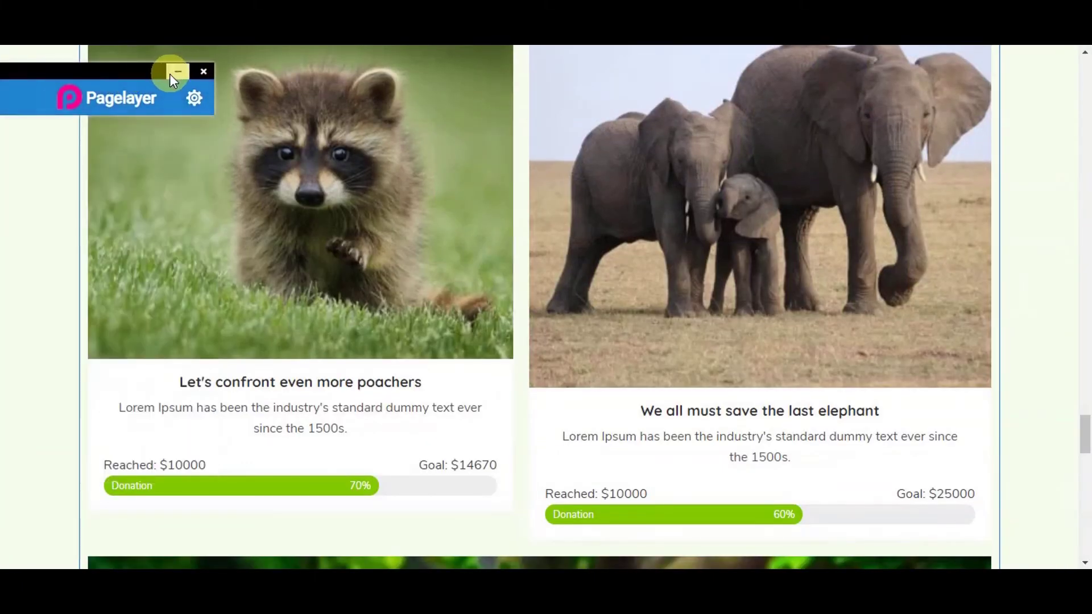
pyautogui.click(178, 71)
pyautogui.moveTo(108, 97); pyautogui.dragTo(17, 91)
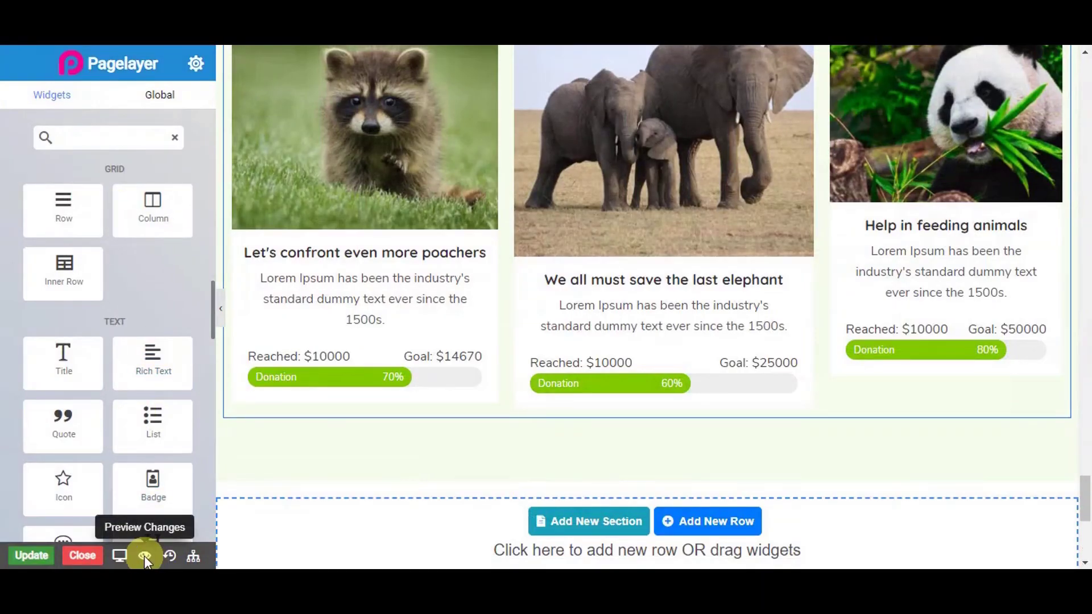
# Preview the Home page and look through its sections from the hero image downwards
pyautogui.click(145, 556)
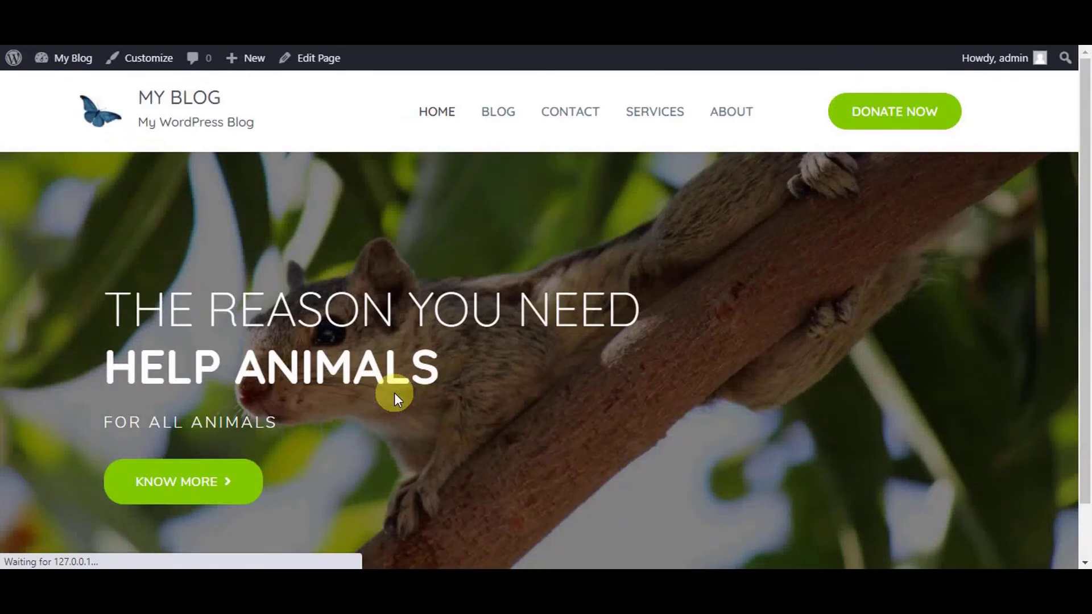
pyautogui.scroll(-1, 395, 392)
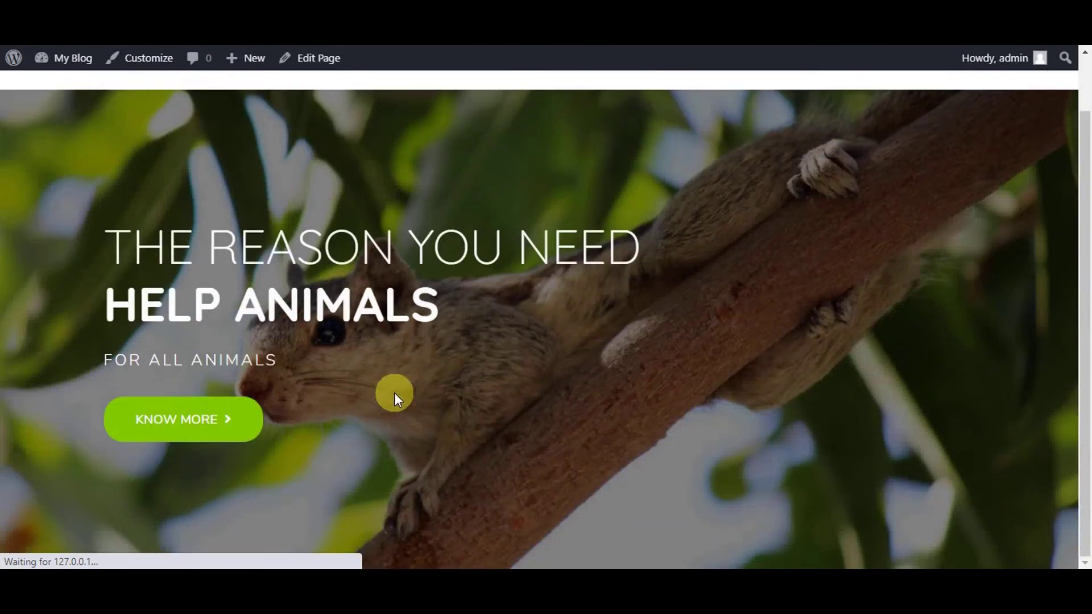
pyautogui.scroll(-12, 394, 392)
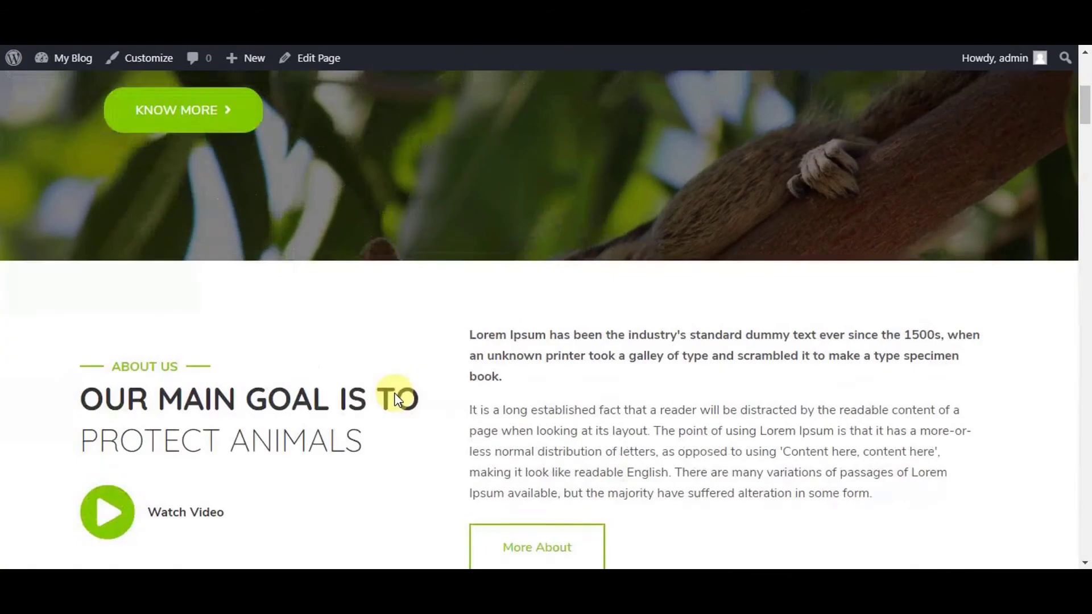
pyautogui.scroll(-15, 394, 392)
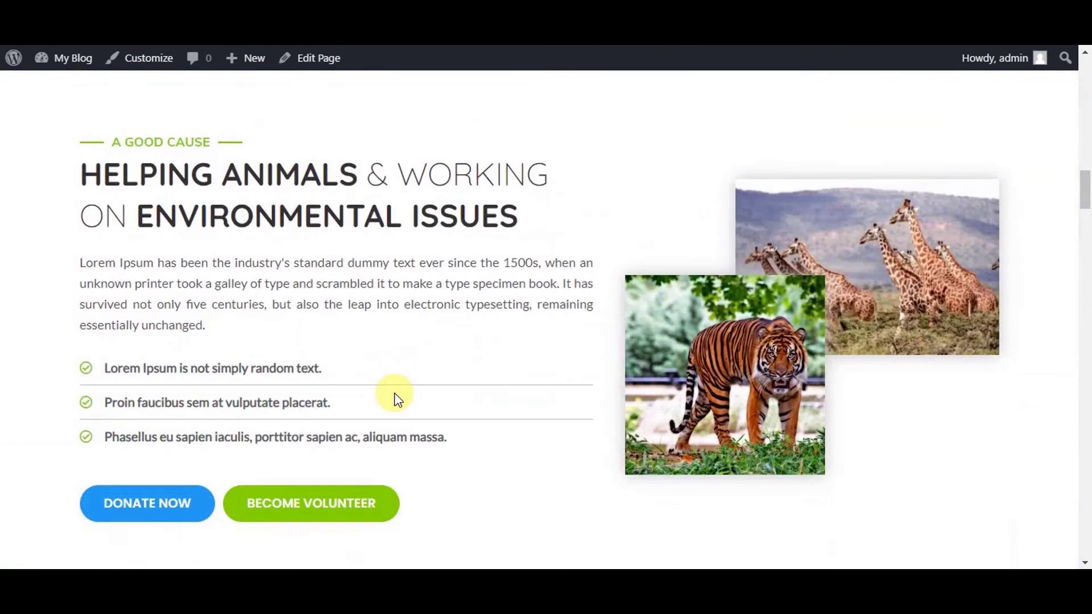
pyautogui.scroll(-14, 395, 394)
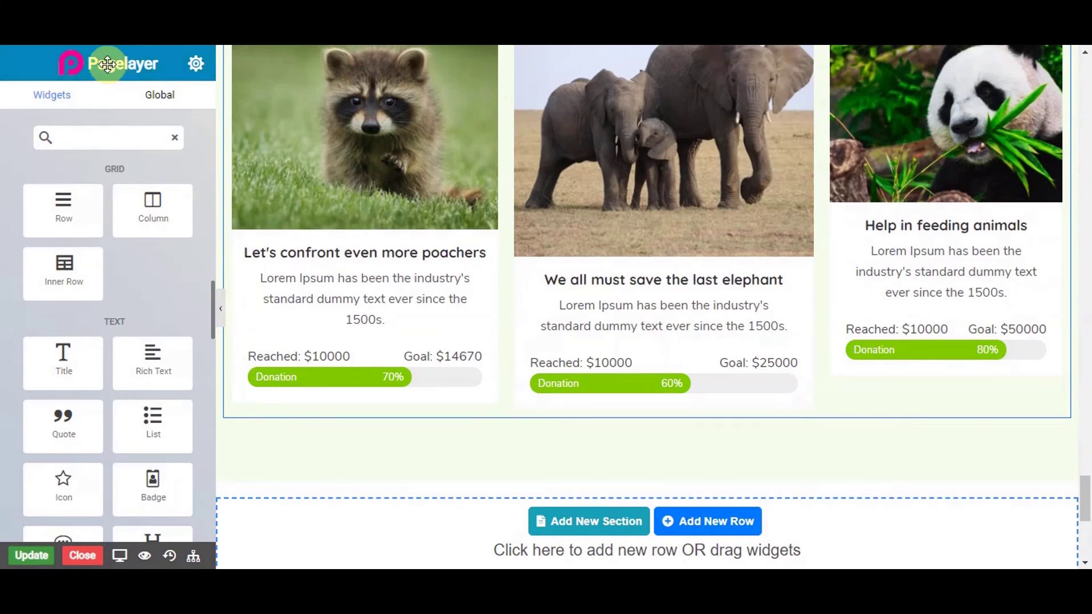
# Detach and close the Pagelayer panel, and examine the Home page at full width from the donation cards up to its top
pyautogui.moveTo(108, 64); pyautogui.dragTo(114, 125)
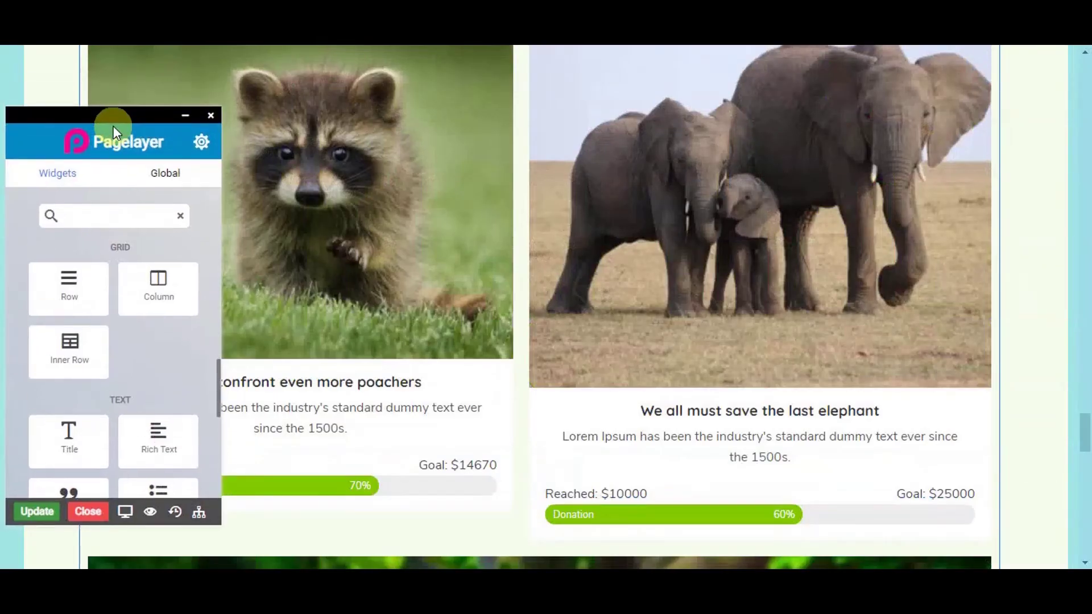
pyautogui.click(214, 116)
pyautogui.scroll(-5, 373, 304)
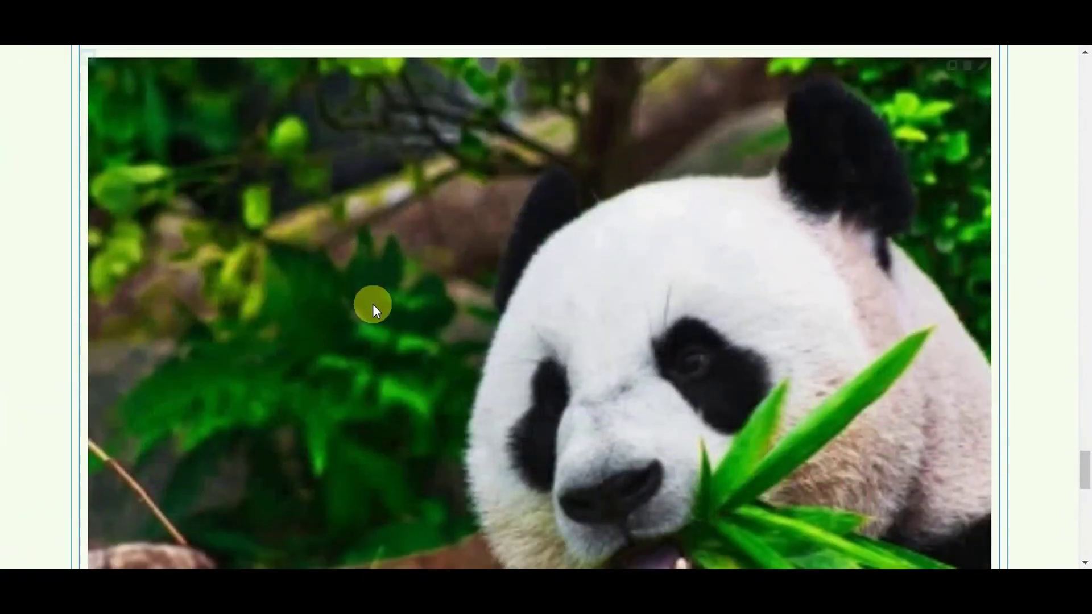
pyautogui.scroll(-10, 374, 304)
pyautogui.scroll(10, 373, 303)
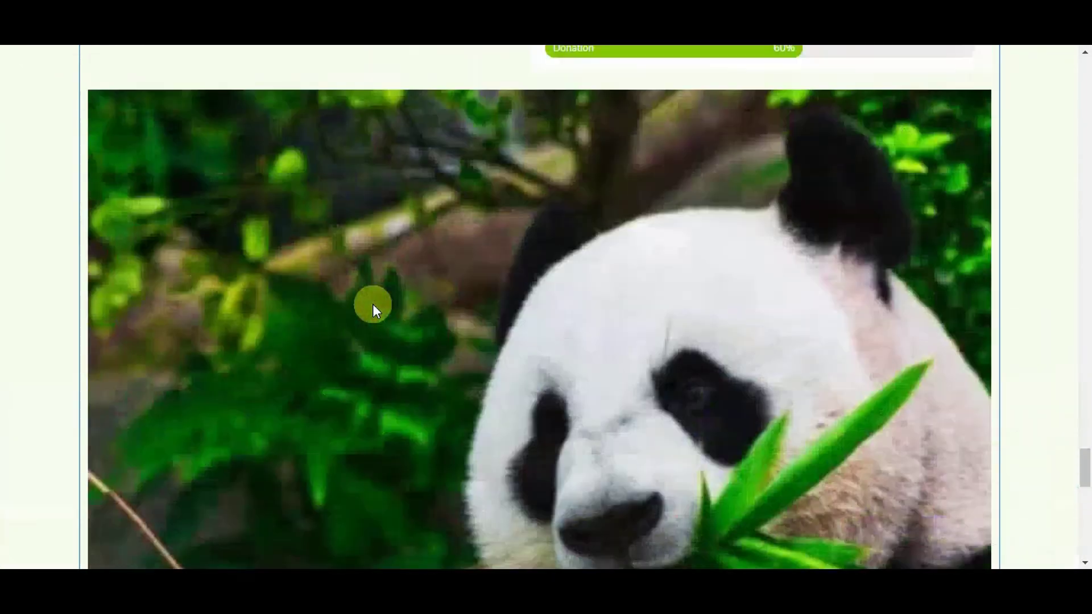
pyautogui.scroll(15, 373, 307)
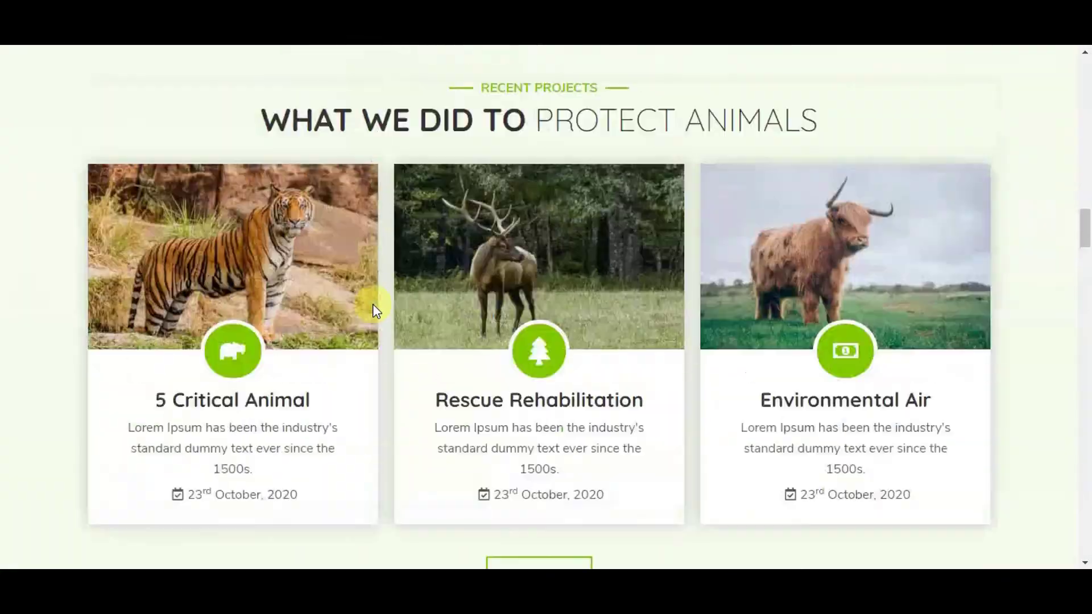
pyautogui.scroll(15, 373, 307)
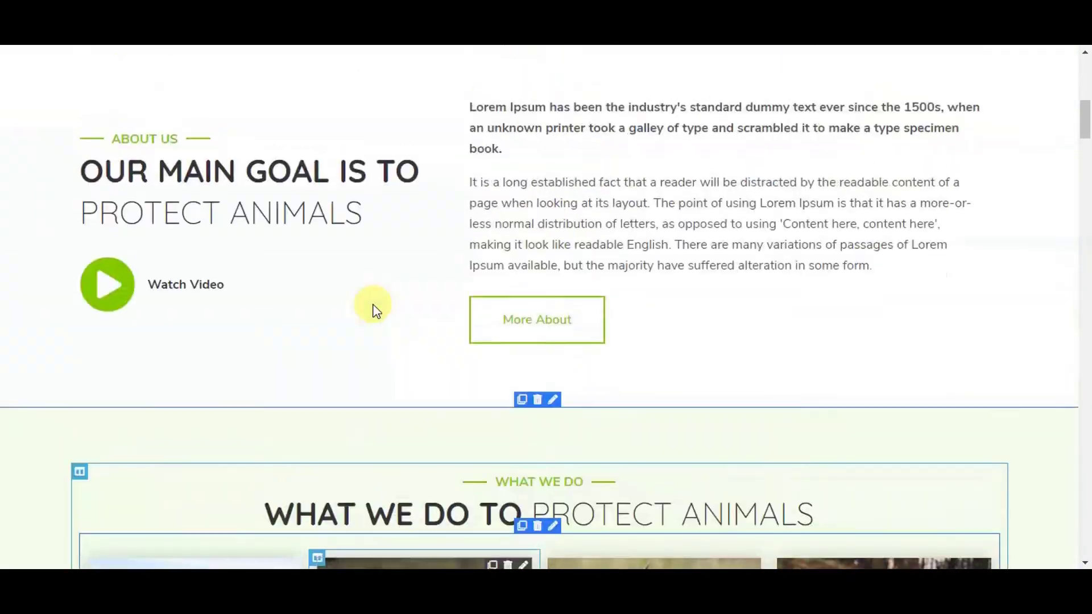
pyautogui.scroll(8, 373, 307)
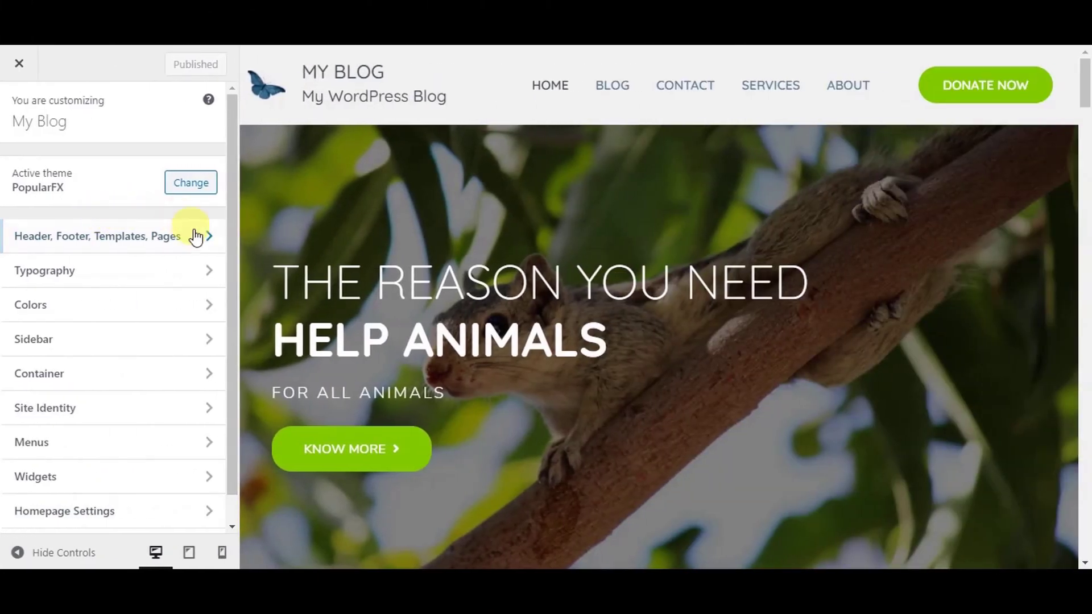
# Open the Footer template for editing from the Customizer and show the settings of the social icons under About Us
pyautogui.click(206, 245)
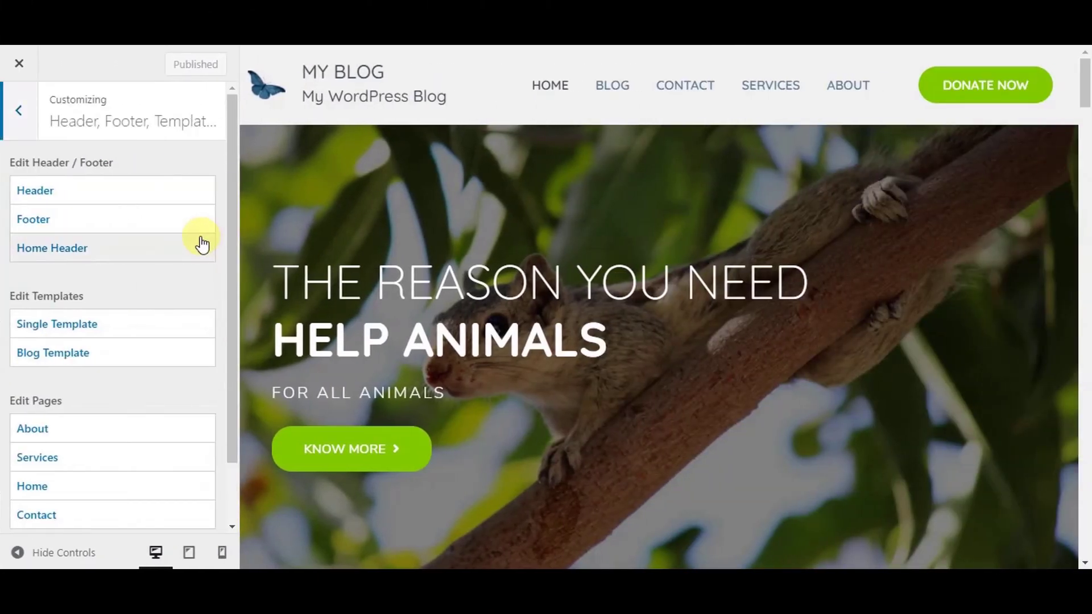
pyautogui.click(100, 221)
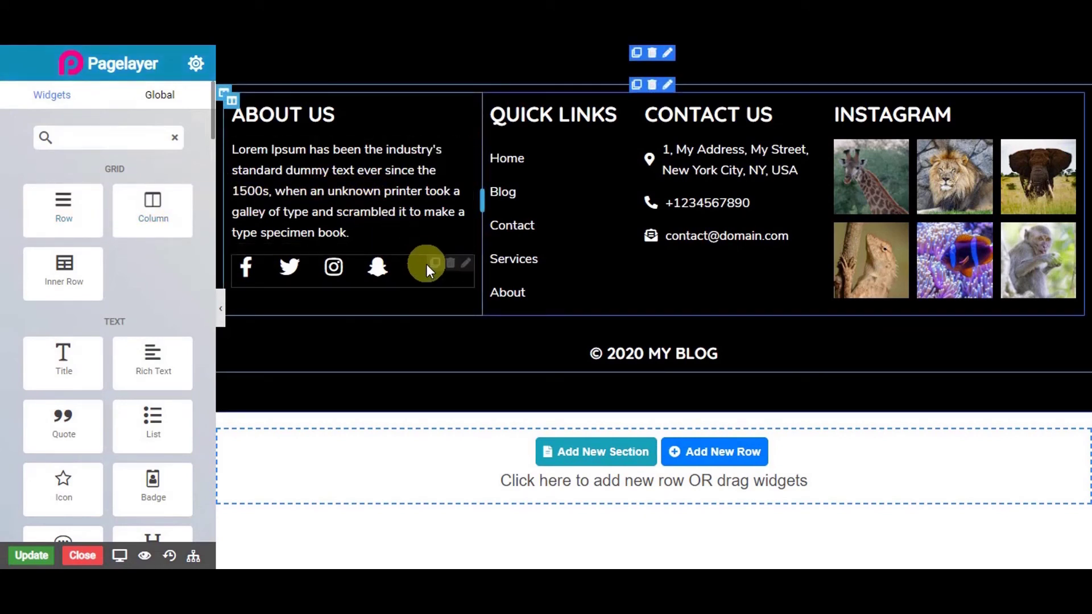
pyautogui.click(412, 275)
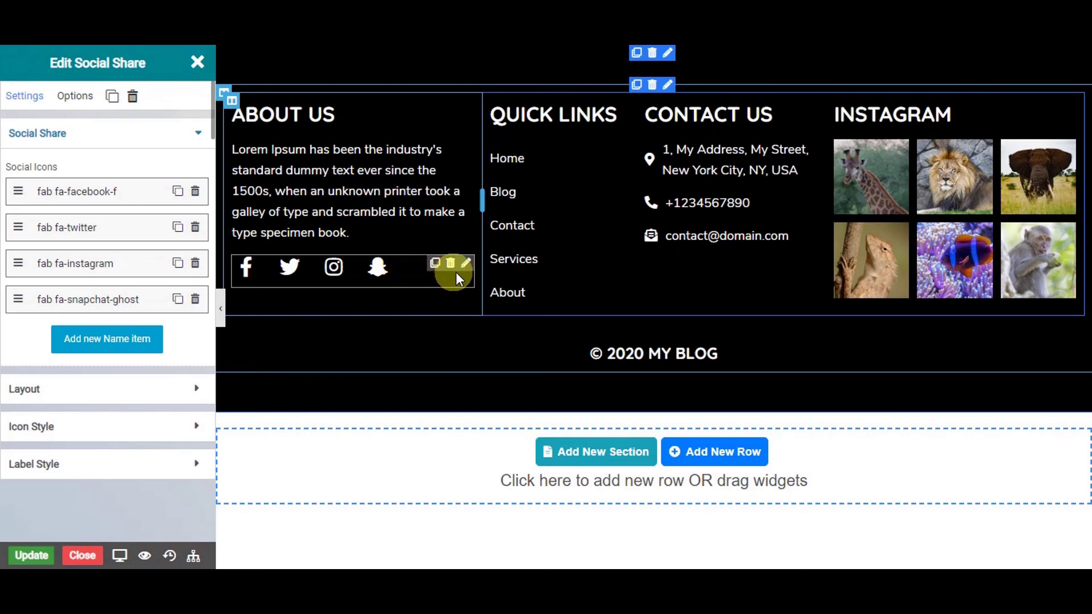
# Switch the Quick Links menu layout to Horizontal, and set it back to Vertical
pyautogui.click(574, 212)
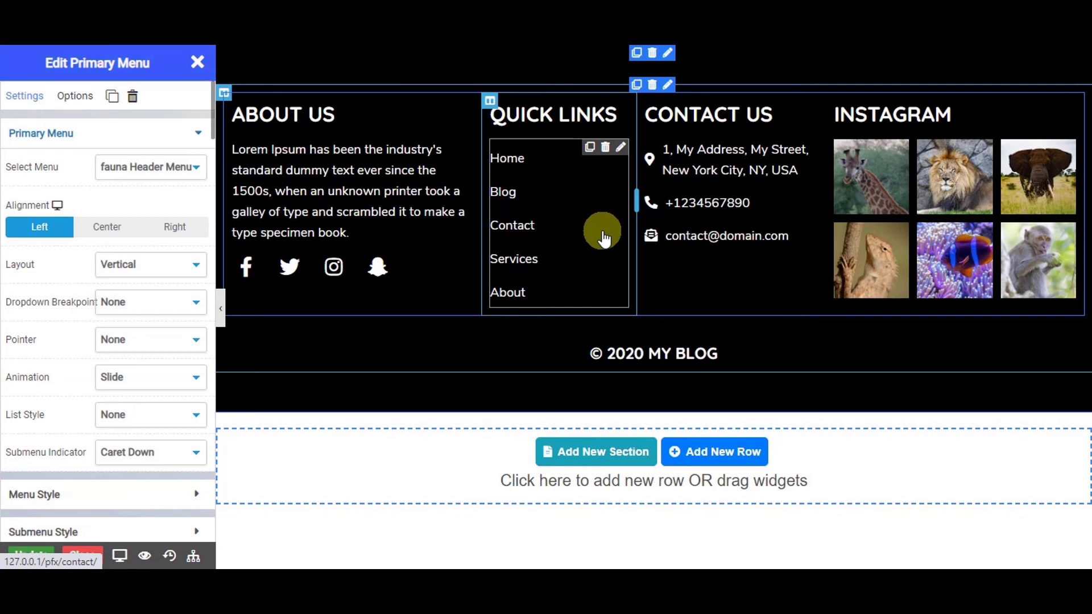
pyautogui.click(192, 263)
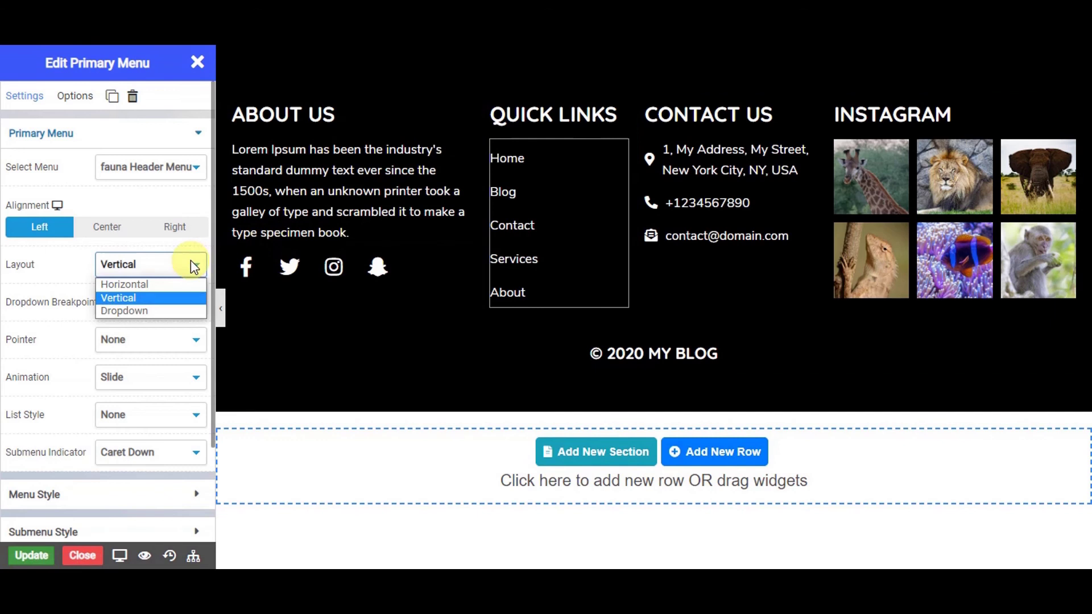
pyautogui.click(147, 286)
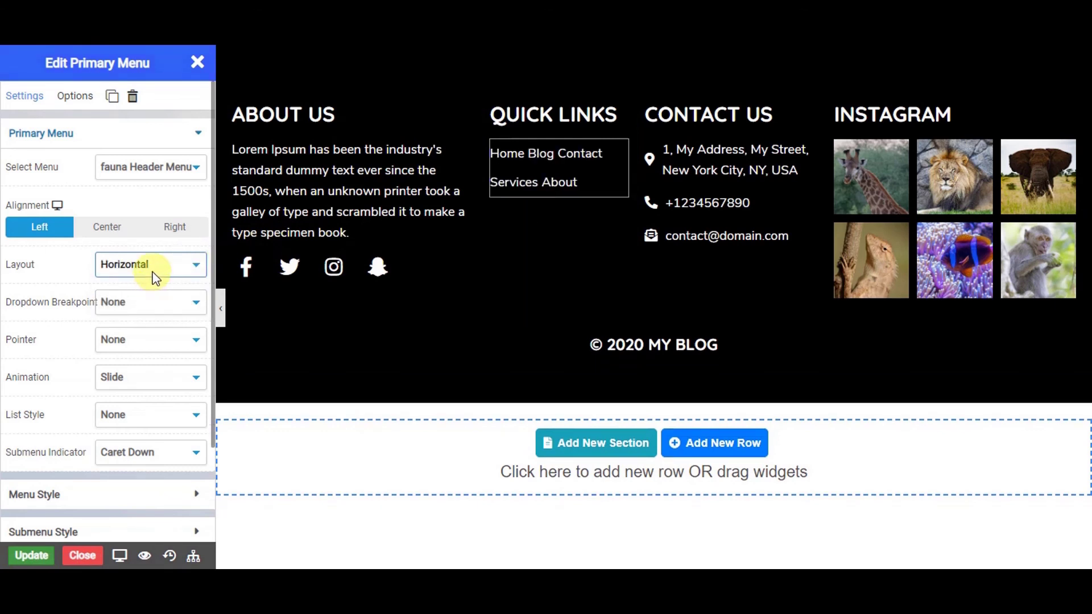
pyautogui.click(151, 270)
pyautogui.click(147, 303)
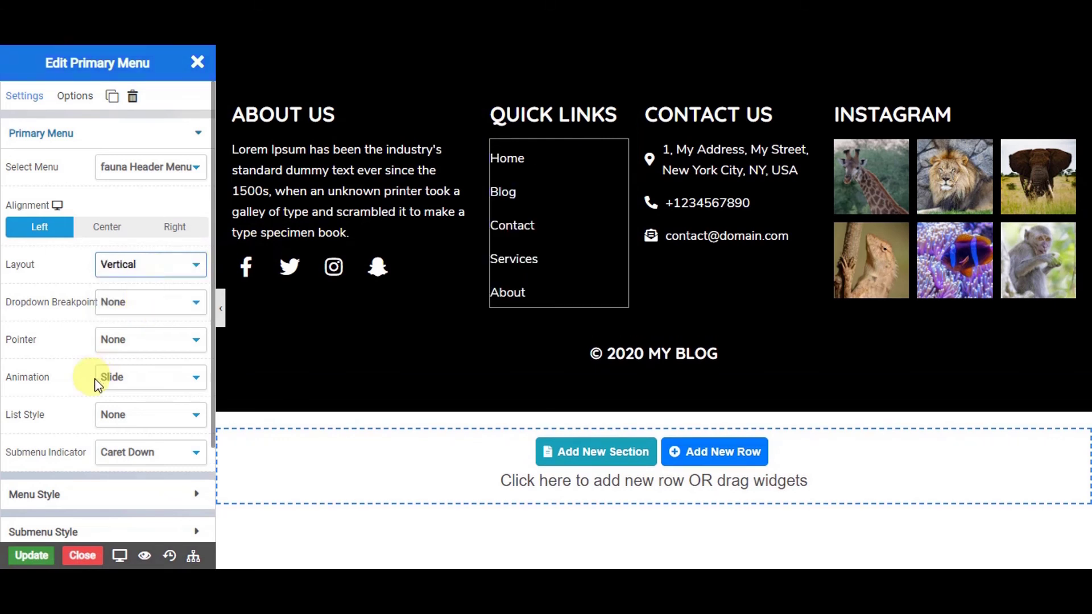
# View the Contact Us address settings, and browse the Instagram gallery images in the lightbox before closing it
pyautogui.click(732, 172)
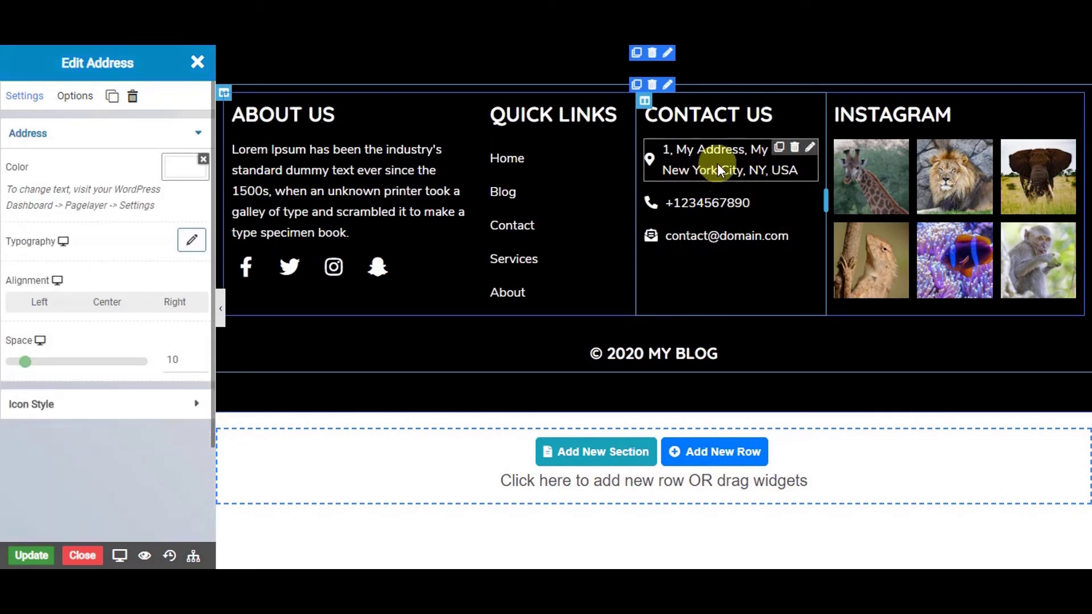
pyautogui.click(987, 245)
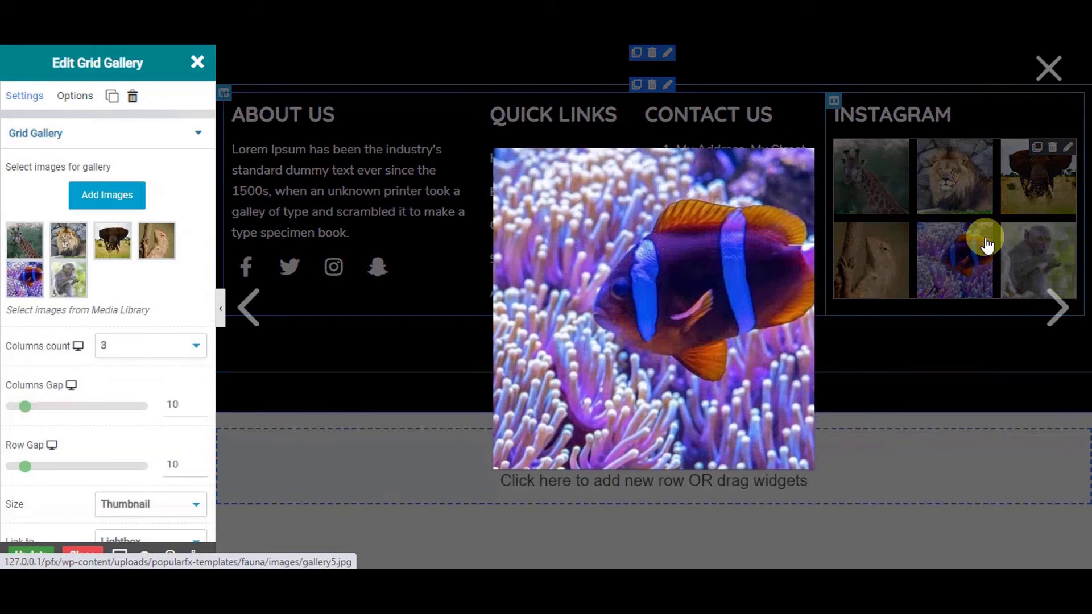
pyautogui.click(1057, 316)
pyautogui.click(1057, 316)
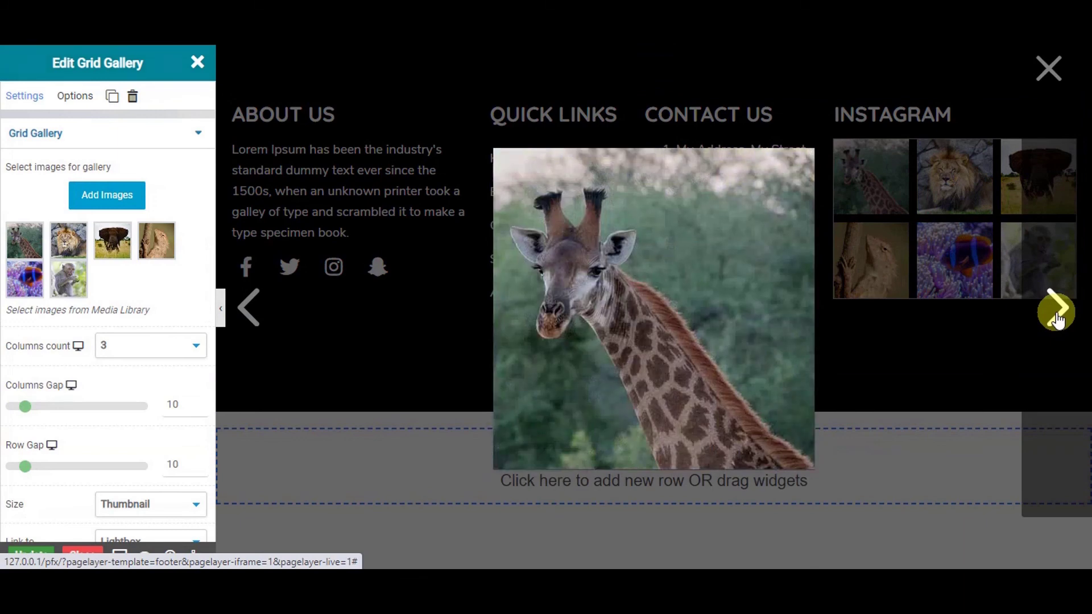
pyautogui.click(1051, 68)
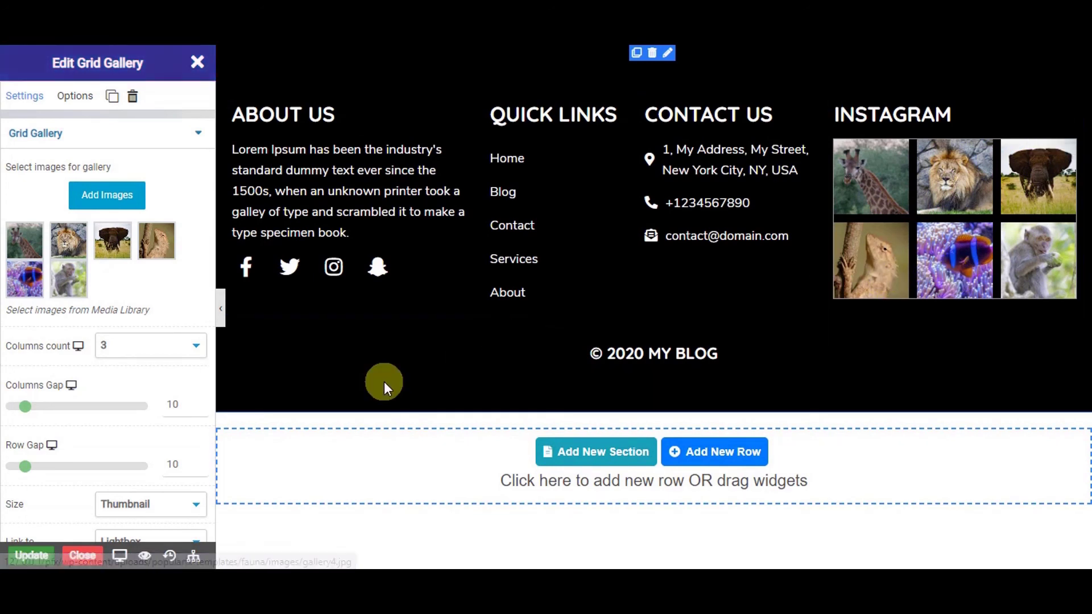
# Try 2 columns for the Instagram grid gallery, set the columns count back to 3, and save the footer
pyautogui.click(147, 345)
pyautogui.click(148, 376)
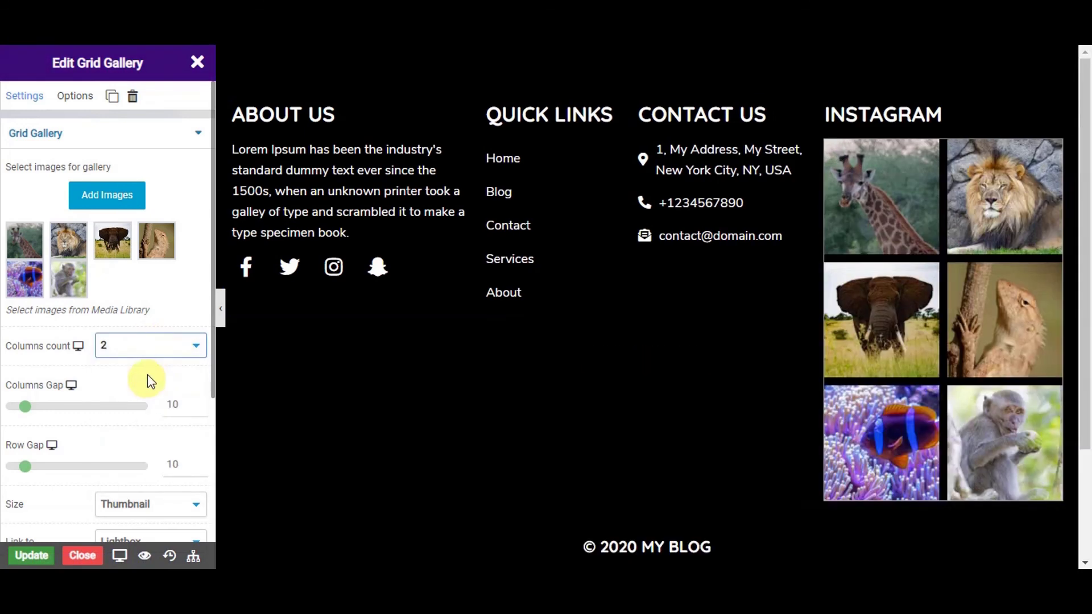
pyautogui.click(149, 347)
pyautogui.click(146, 394)
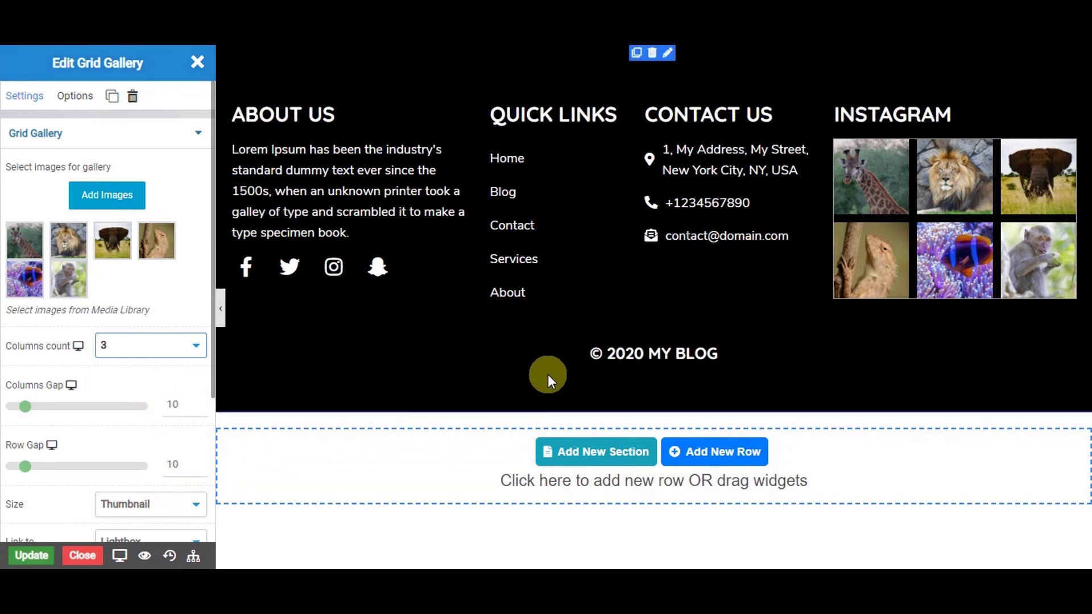
pyautogui.click(33, 555)
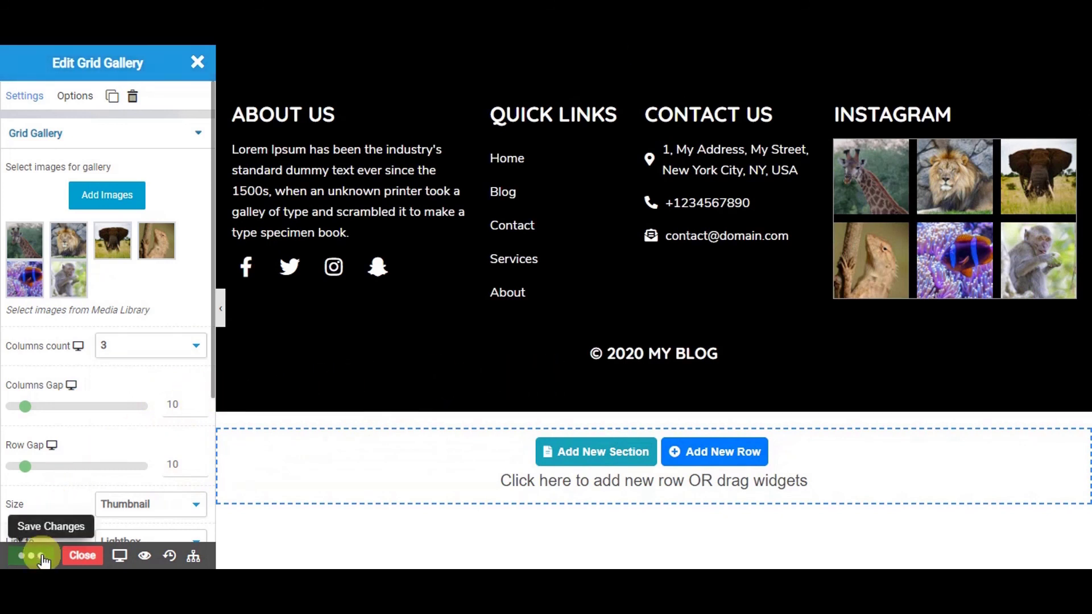